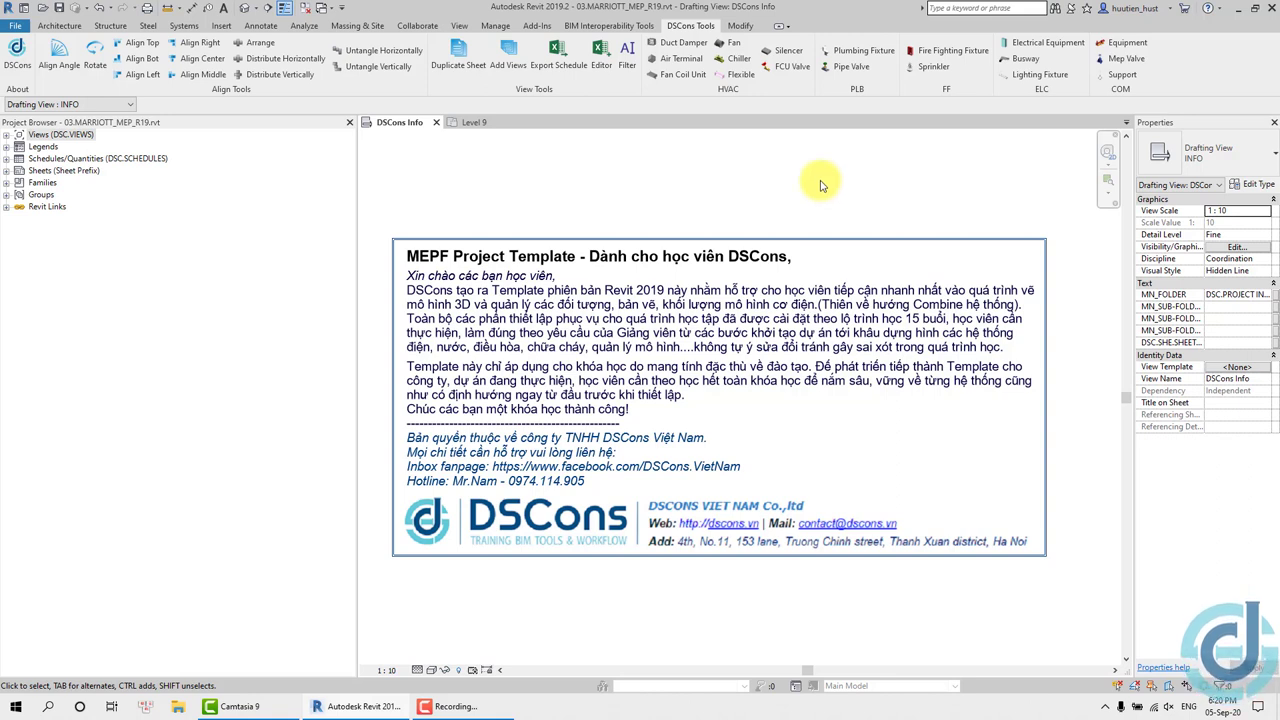
Step: Browse the existing DSC_ view template names in Manage View Templates, then close it
{"action": "left_click", "coordinate": [467, 27]}
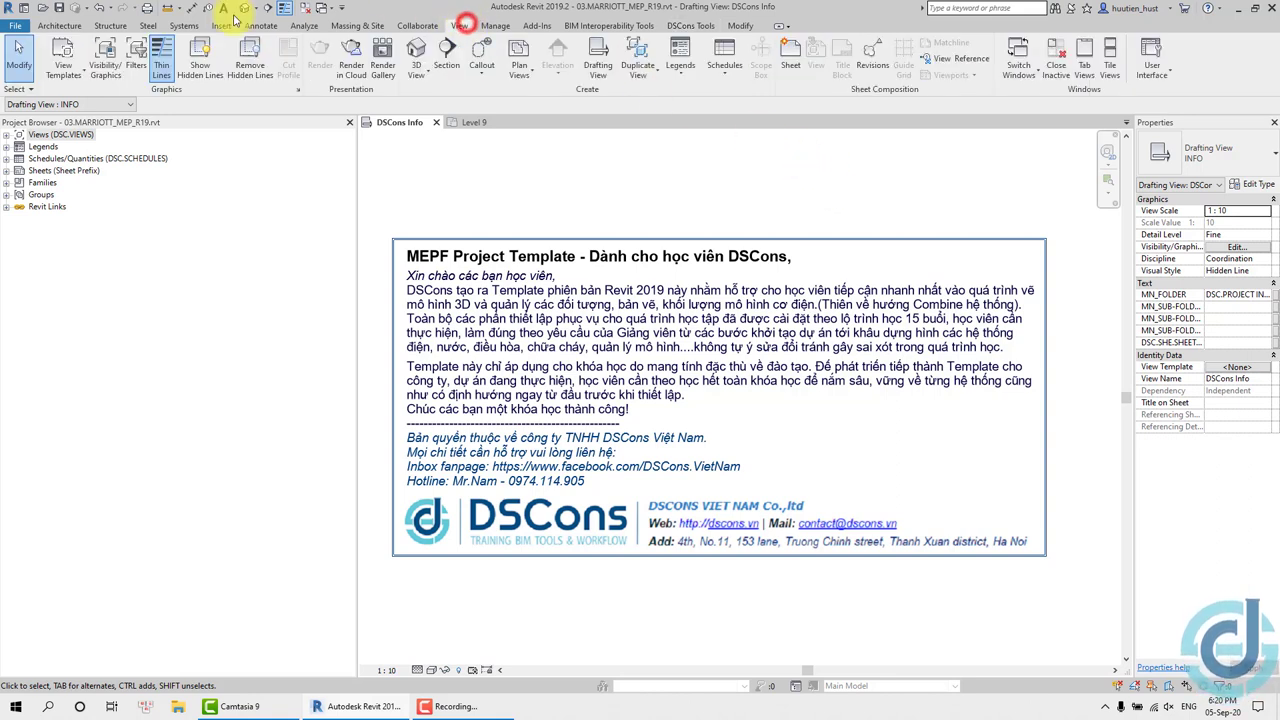
{"action": "left_click", "coordinate": [75, 77]}
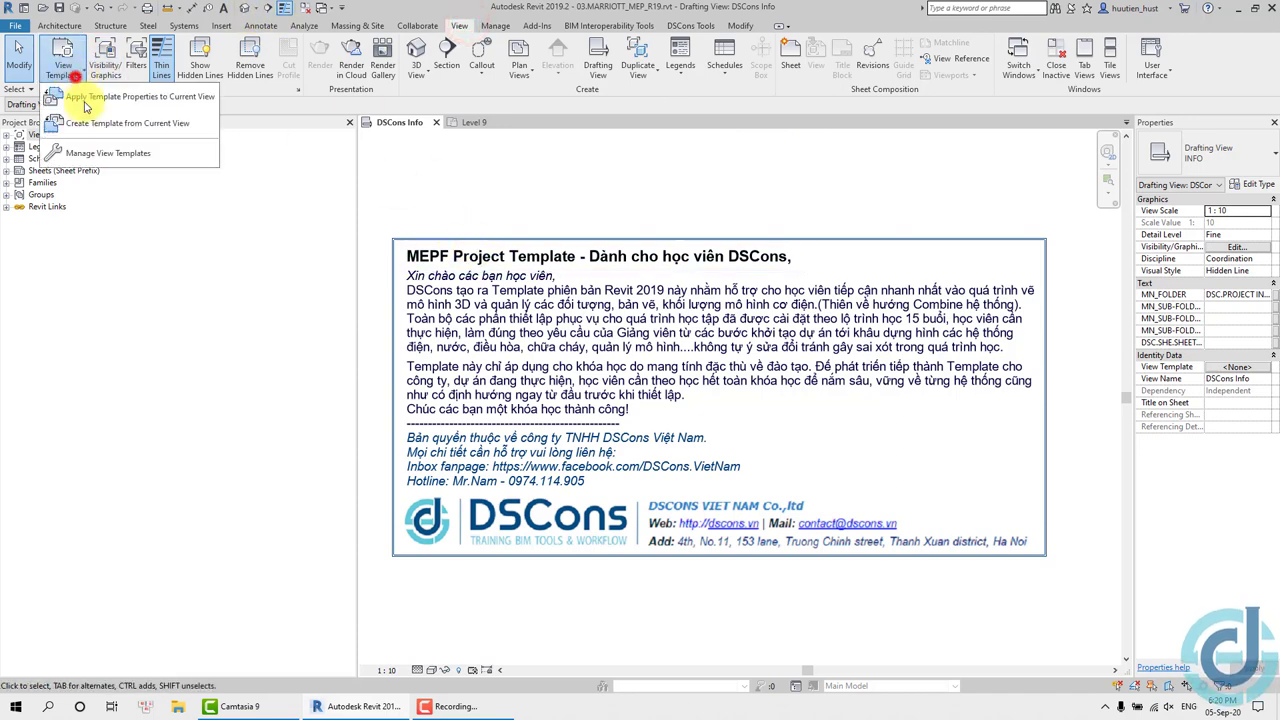
{"action": "left_click", "coordinate": [108, 153]}
{"action": "mouse_move", "coordinate": [372, 238]}
{"action": "left_mouse_down"}
{"action": "mouse_move", "coordinate": [372, 350]}
{"action": "mouse_move", "coordinate": [388, 213]}
{"action": "left_mouse_up"}
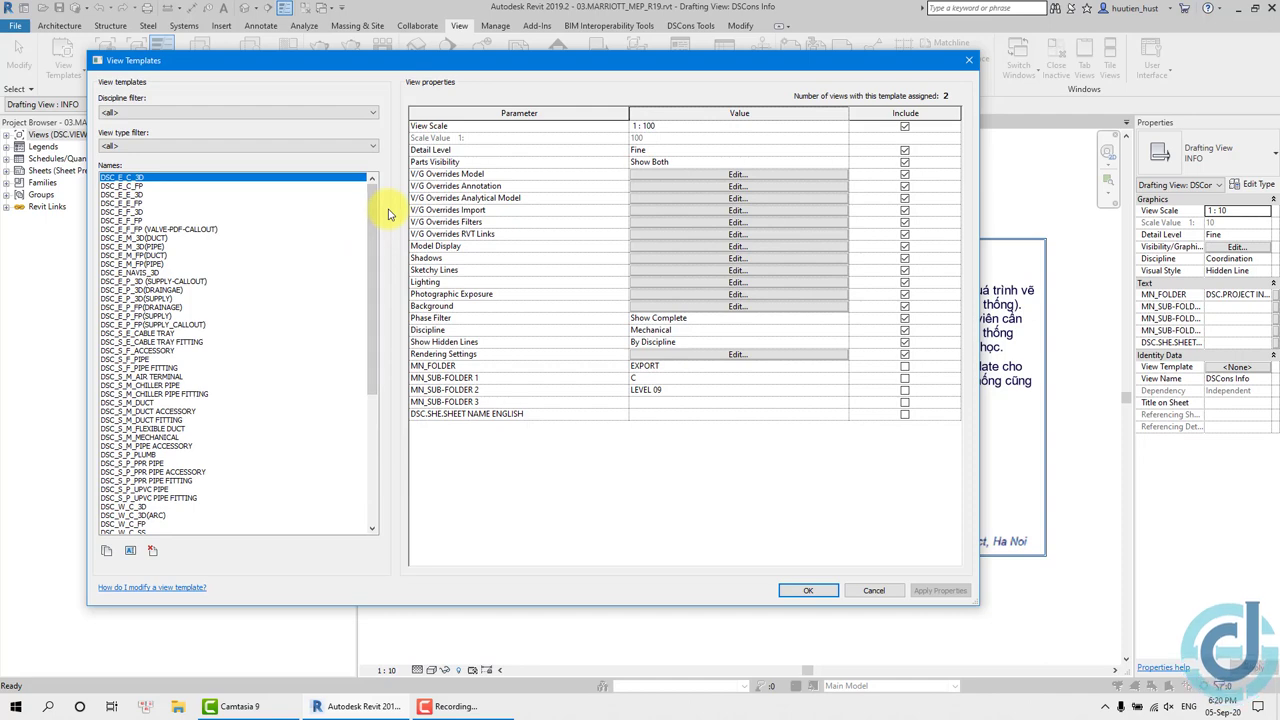
{"action": "left_click", "coordinate": [968, 60]}
Step: Review the DSC_ view filters, trying then cancelling a rename of DSC_M_DUCT_EXHAUST AIR
{"action": "left_click", "coordinate": [135, 70]}
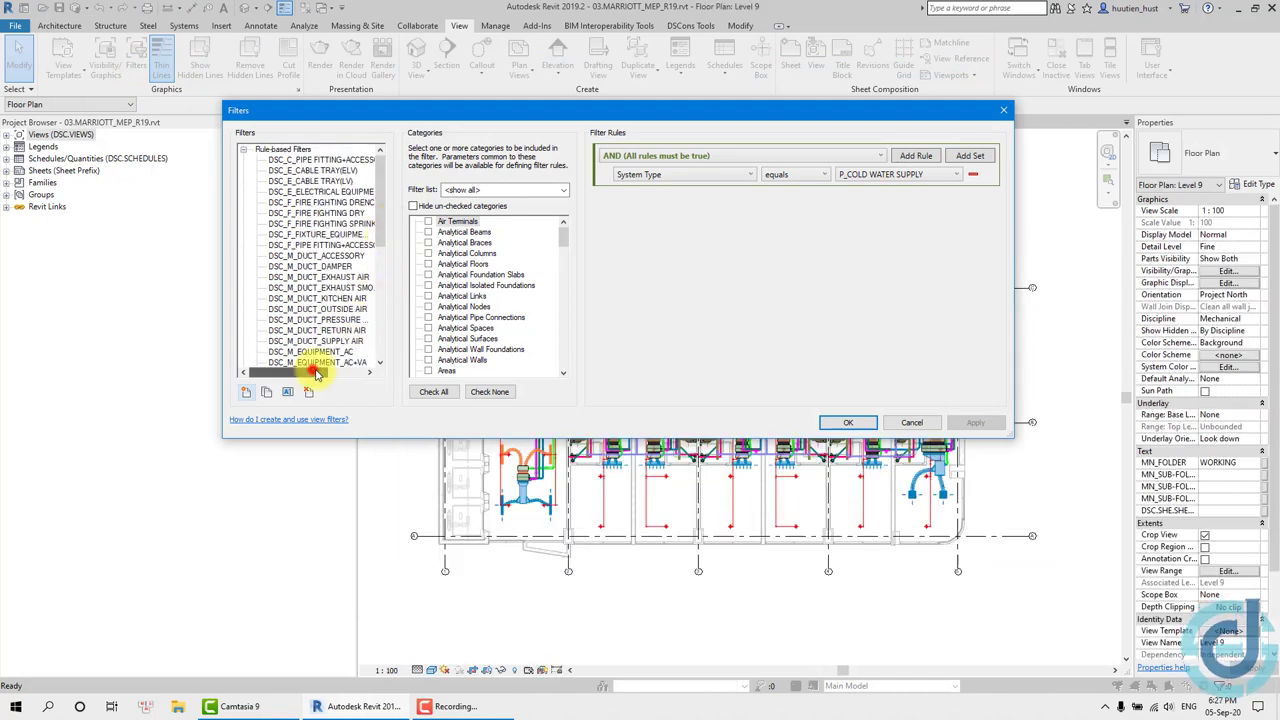
{"action": "mouse_move", "coordinate": [290, 372]}
{"action": "left_mouse_down"}
{"action": "mouse_move", "coordinate": [350, 373]}
{"action": "mouse_move", "coordinate": [248, 374]}
{"action": "left_mouse_up"}
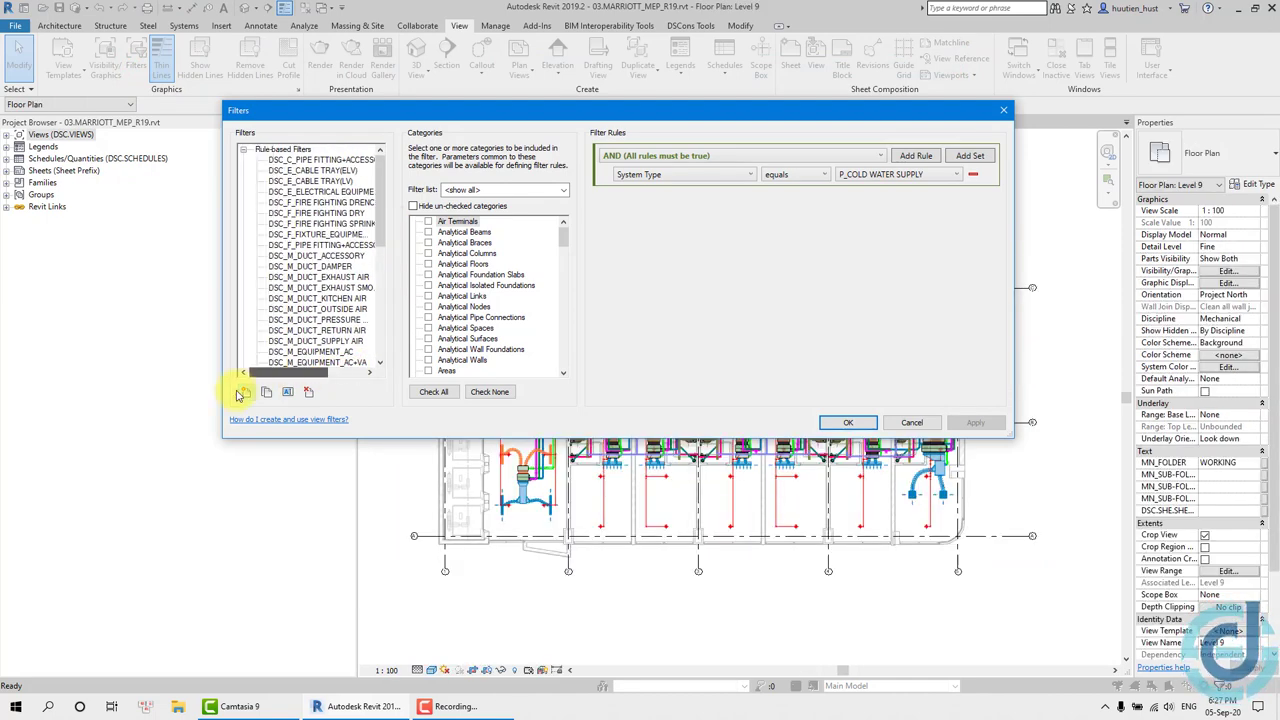
{"action": "left_click", "coordinate": [275, 234]}
{"action": "left_click", "coordinate": [303, 309]}
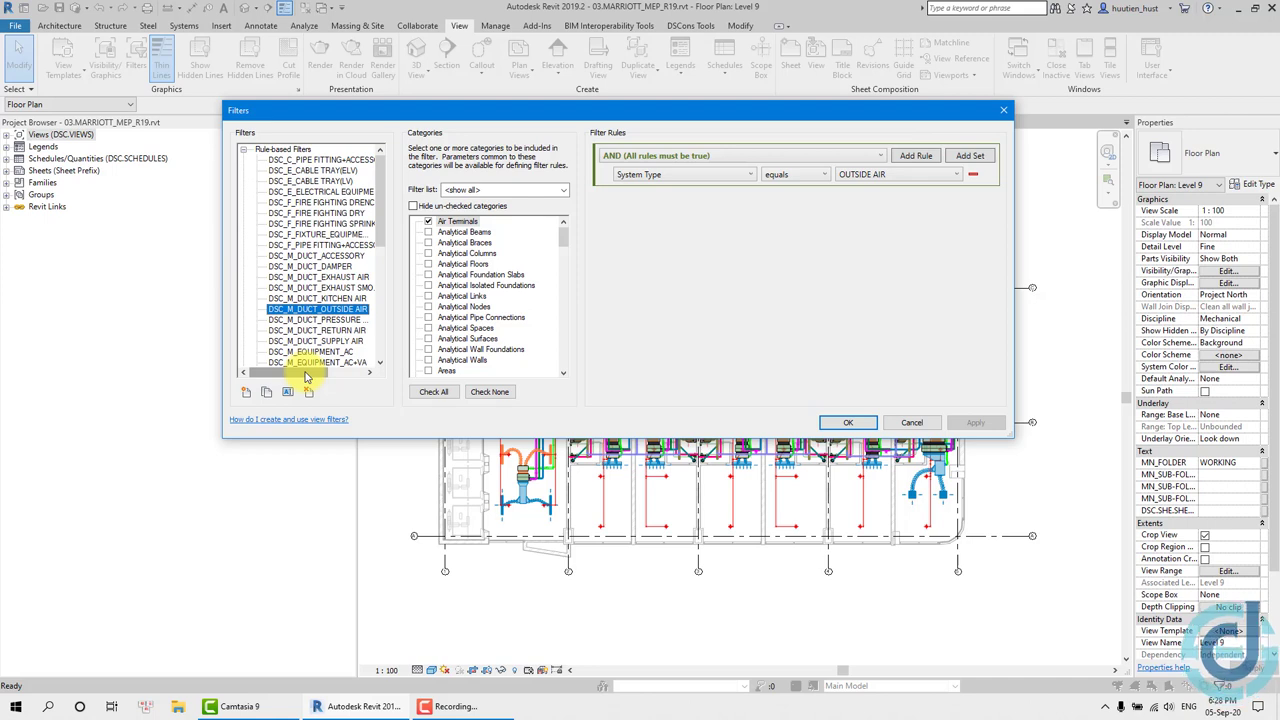
{"action": "left_click", "coordinate": [313, 278]}
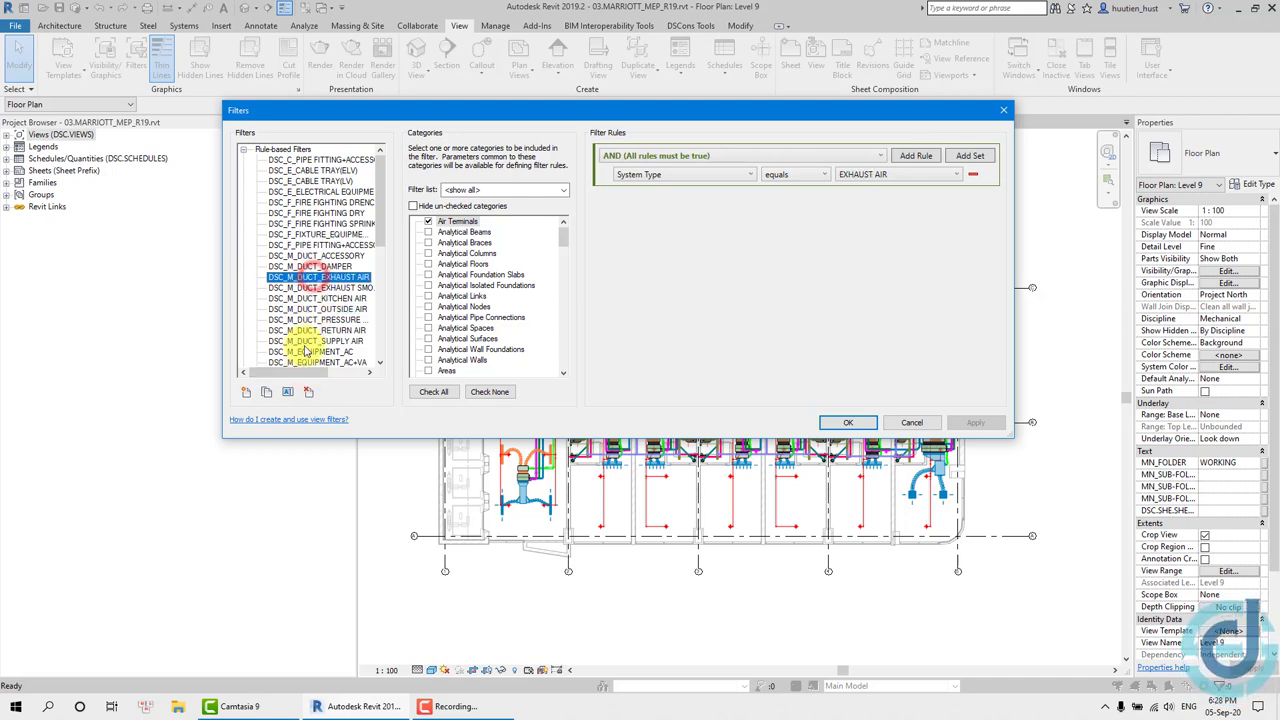
{"action": "left_click", "coordinate": [287, 391]}
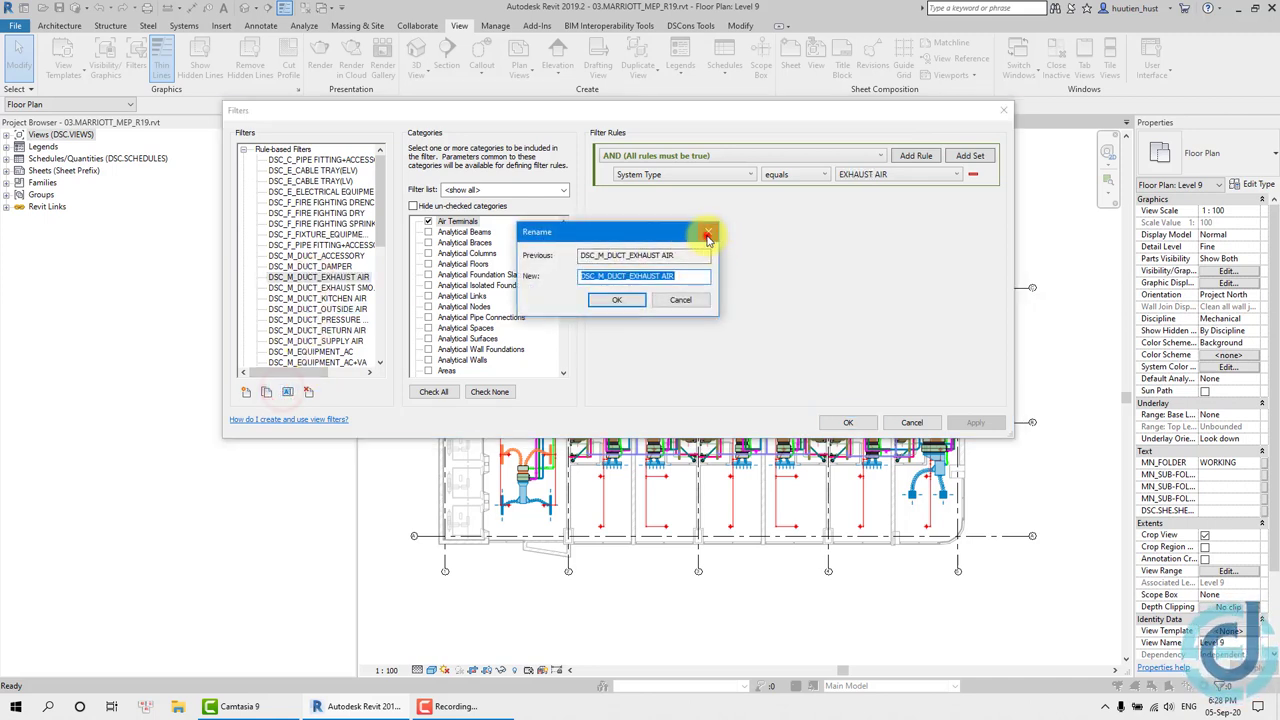
{"action": "left_click", "coordinate": [708, 233]}
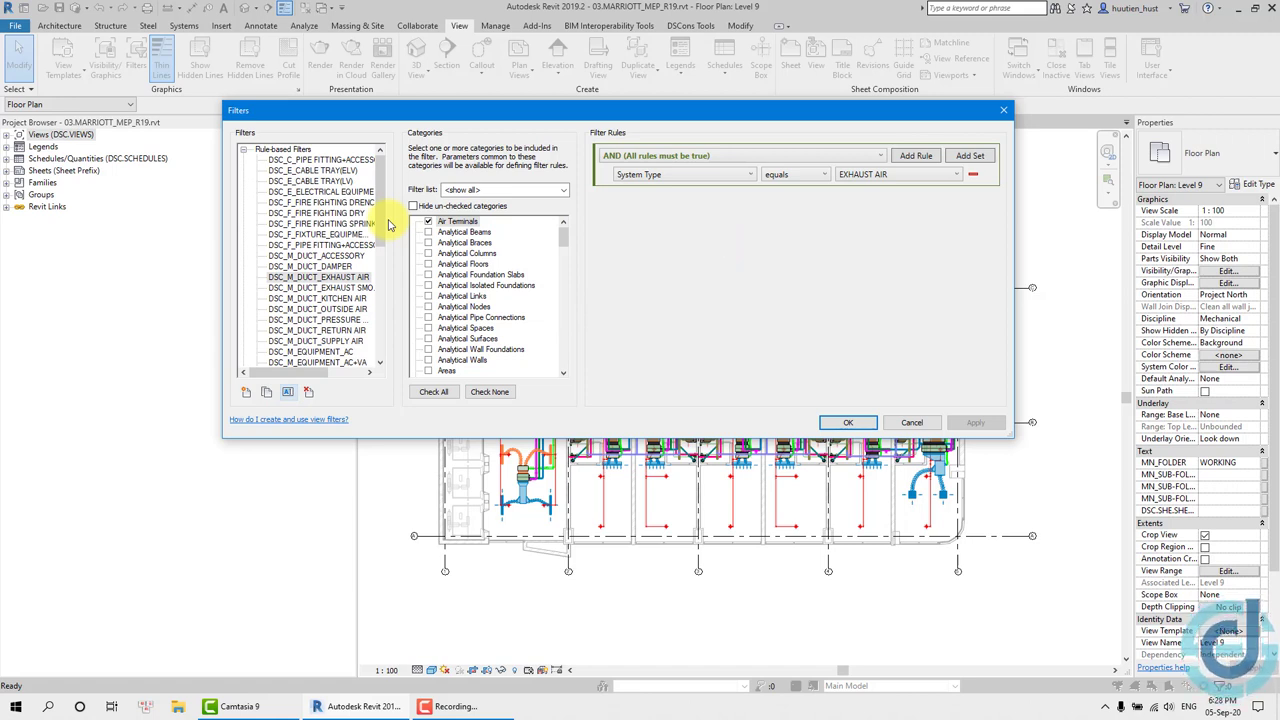
{"action": "left_click", "coordinate": [1004, 111]}
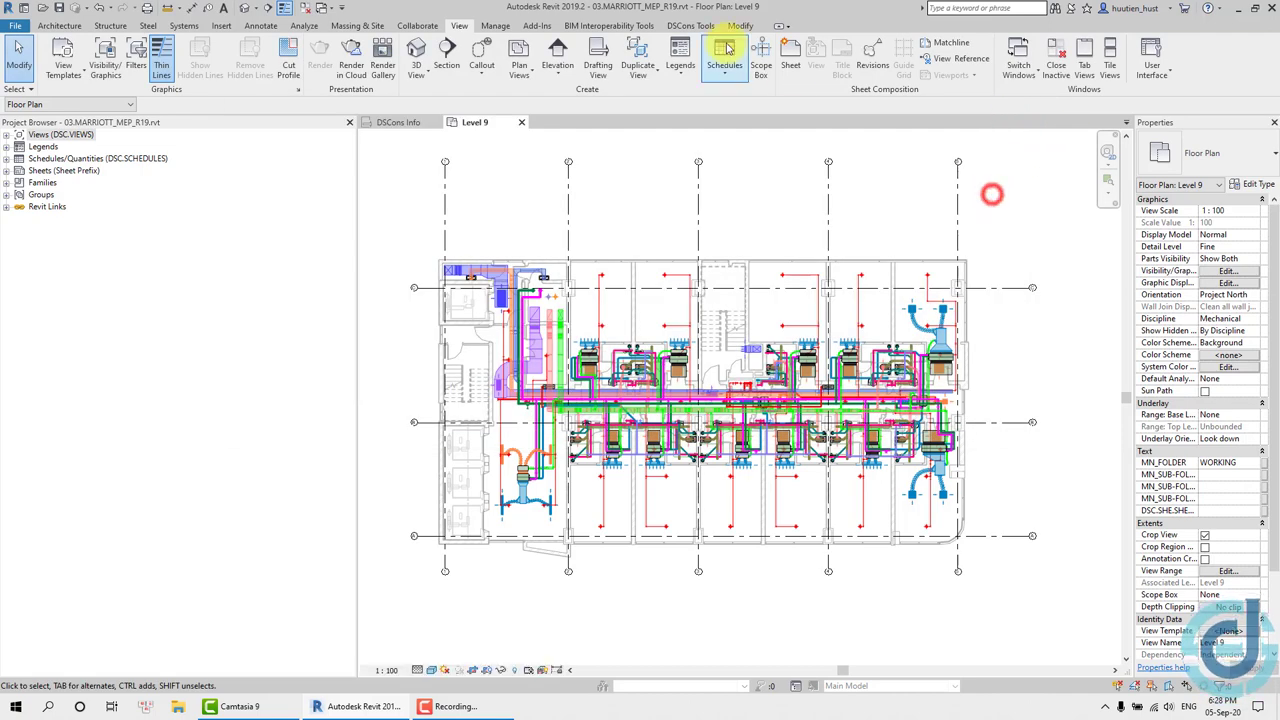
Step: In the DSCons Editor, replace DSC with DSCons in all view template names and apply
{"action": "left_click", "coordinate": [697, 25]}
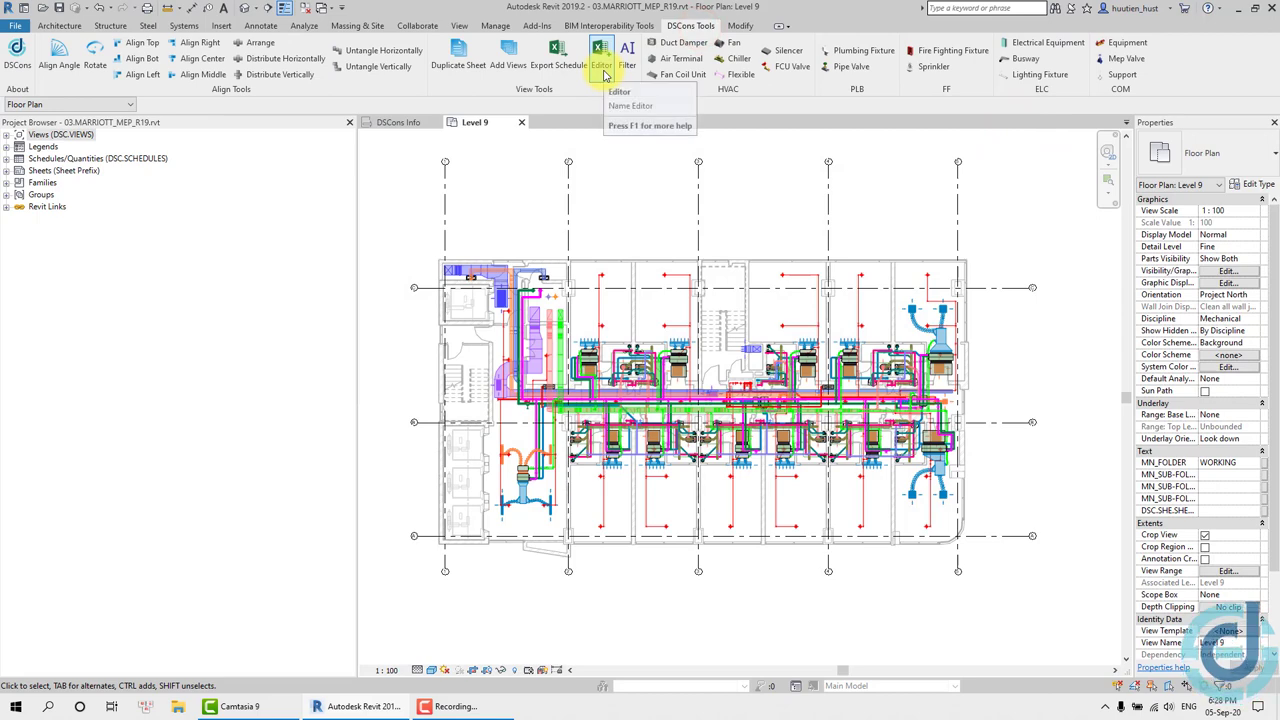
{"action": "left_click", "coordinate": [603, 70]}
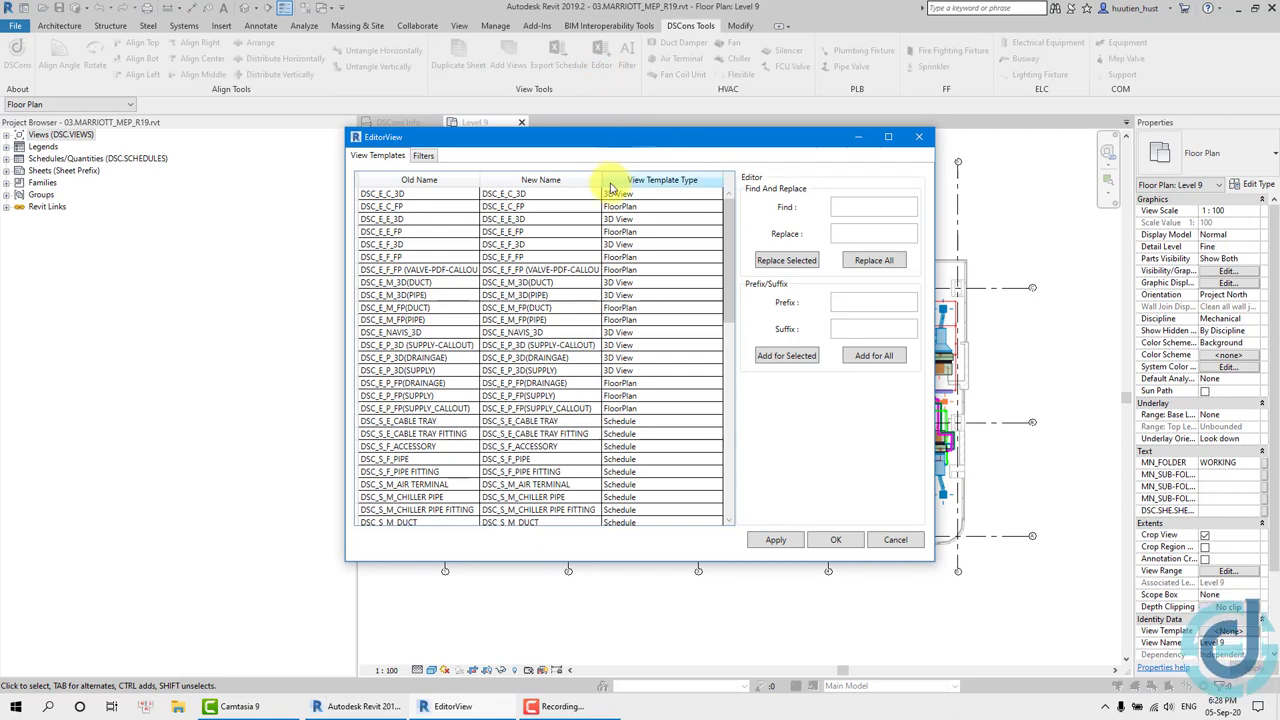
{"action": "left_click_drag", "start_coordinate": [605, 180], "coordinate": [630, 180]}
{"action": "left_click_drag", "start_coordinate": [480, 180], "coordinate": [498, 180]}
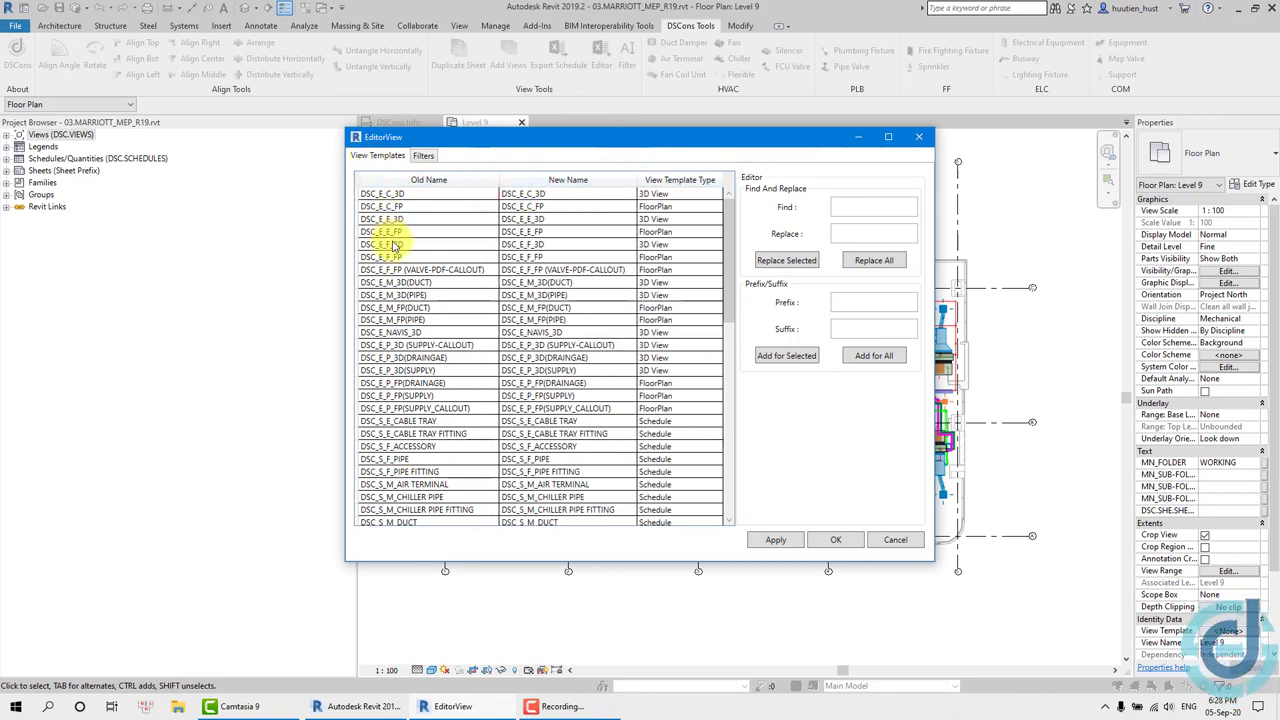
{"action": "left_click", "coordinate": [382, 207]}
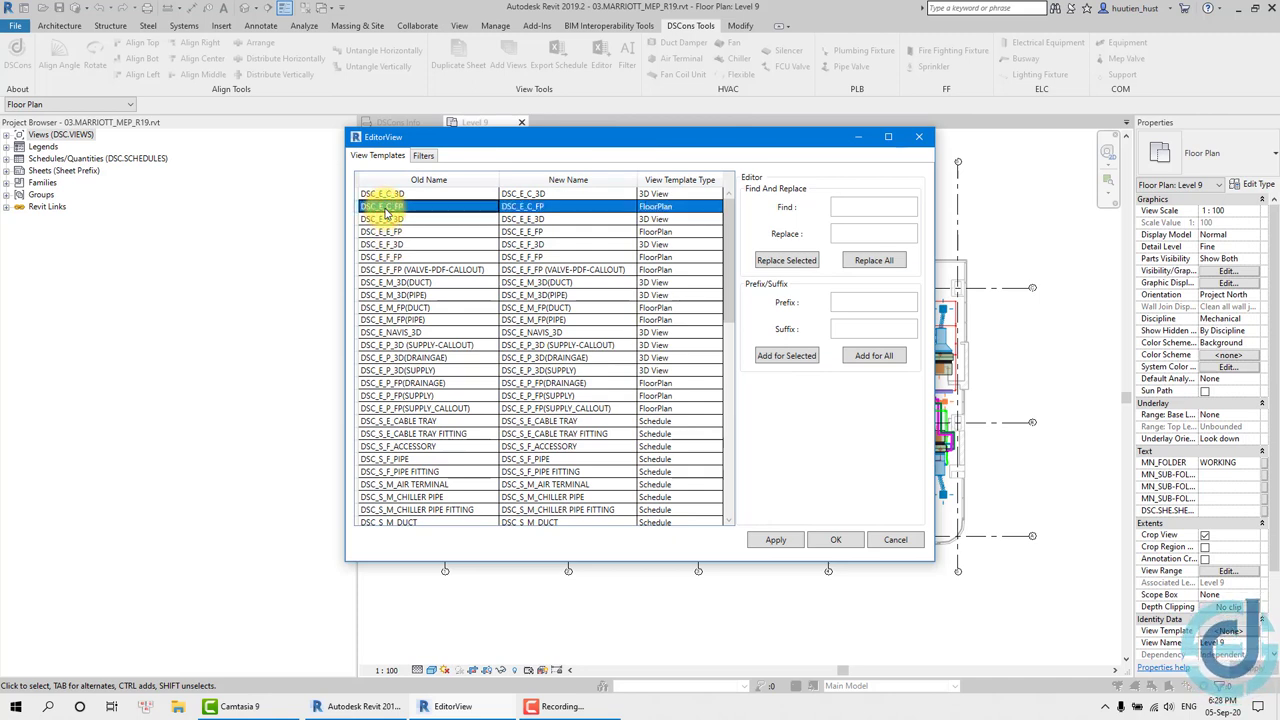
{"action": "left_click", "coordinate": [877, 213]}
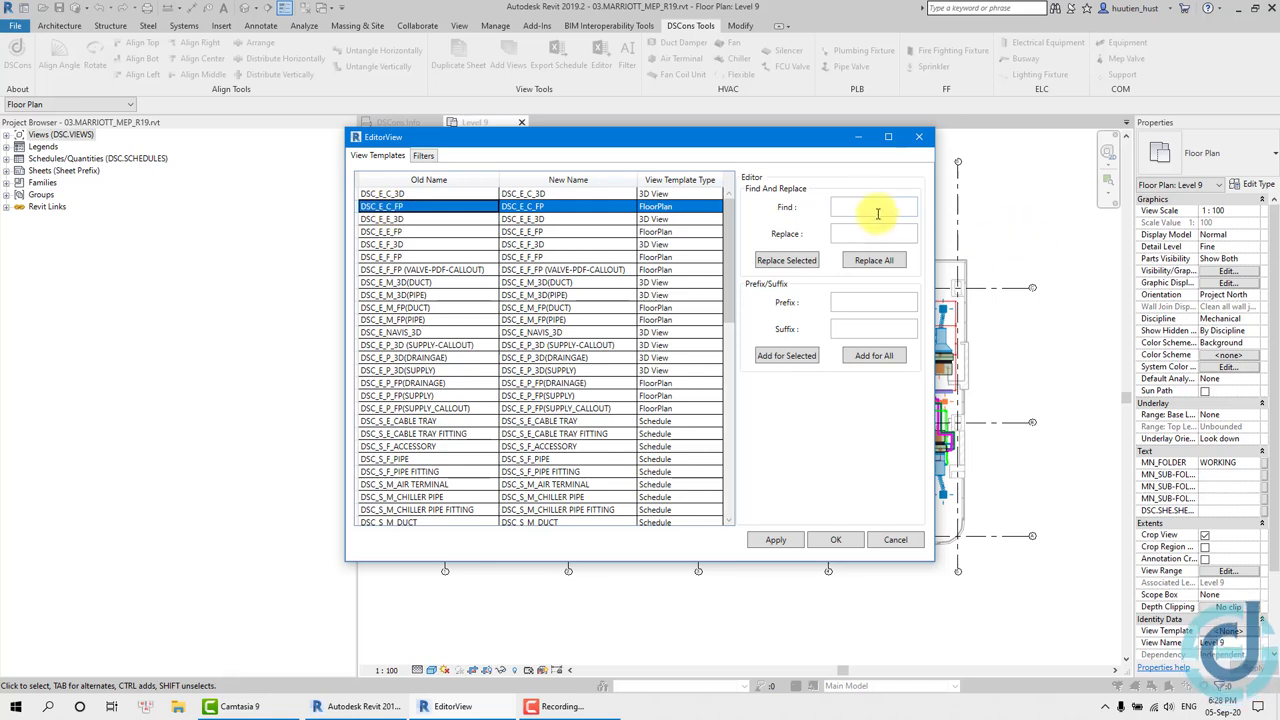
{"action": "left_click", "coordinate": [865, 209]}
{"action": "type", "text": "DSC"}
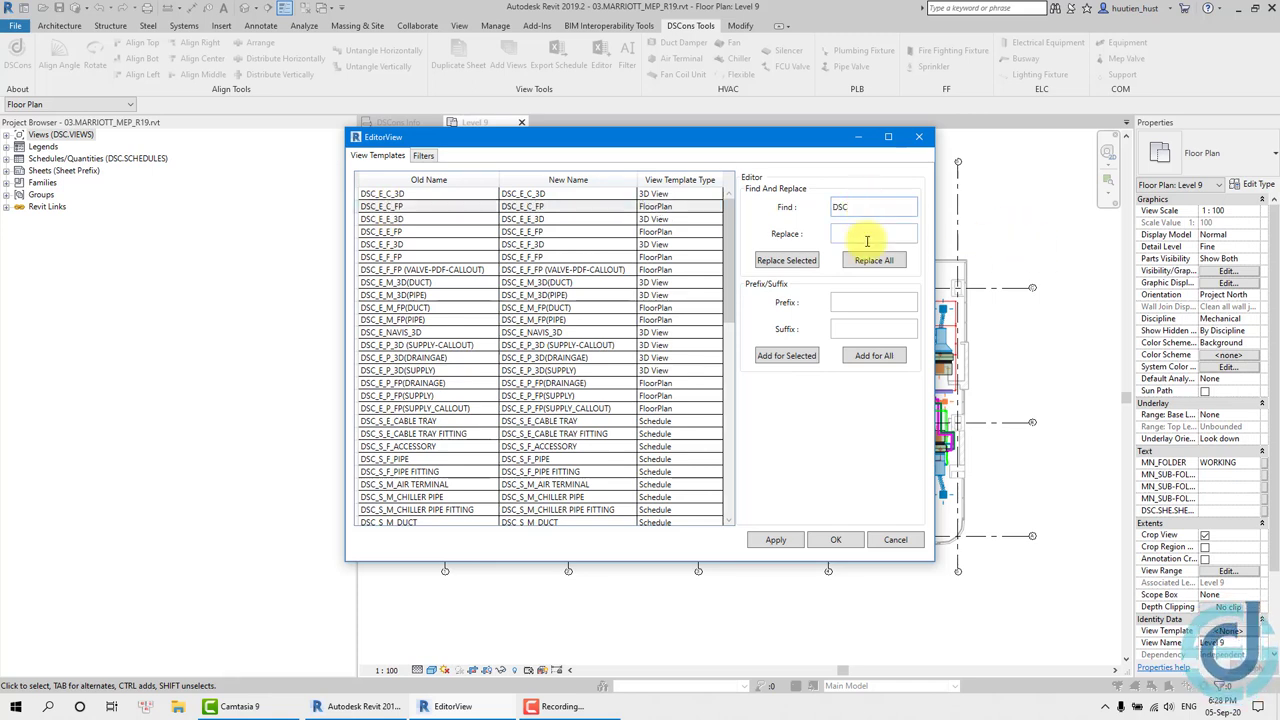
{"action": "left_click", "coordinate": [860, 233]}
{"action": "type", "text": "DSCons"}
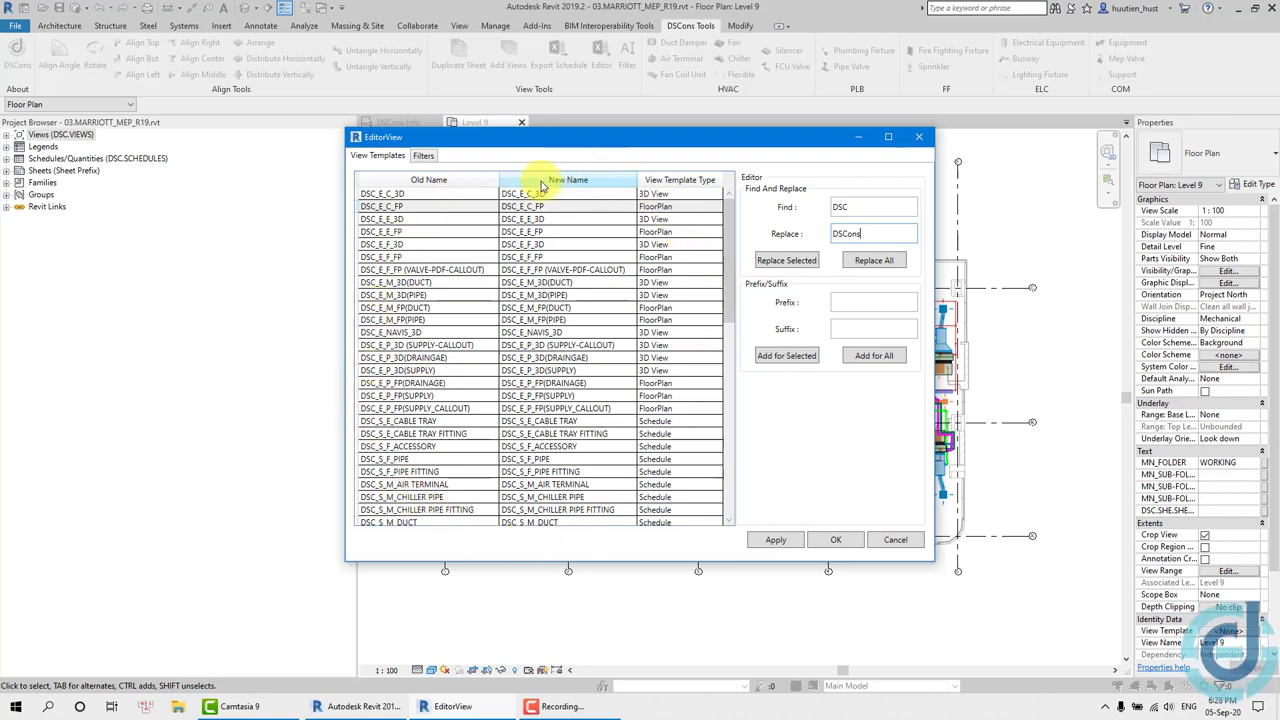
{"action": "left_click", "coordinate": [874, 260]}
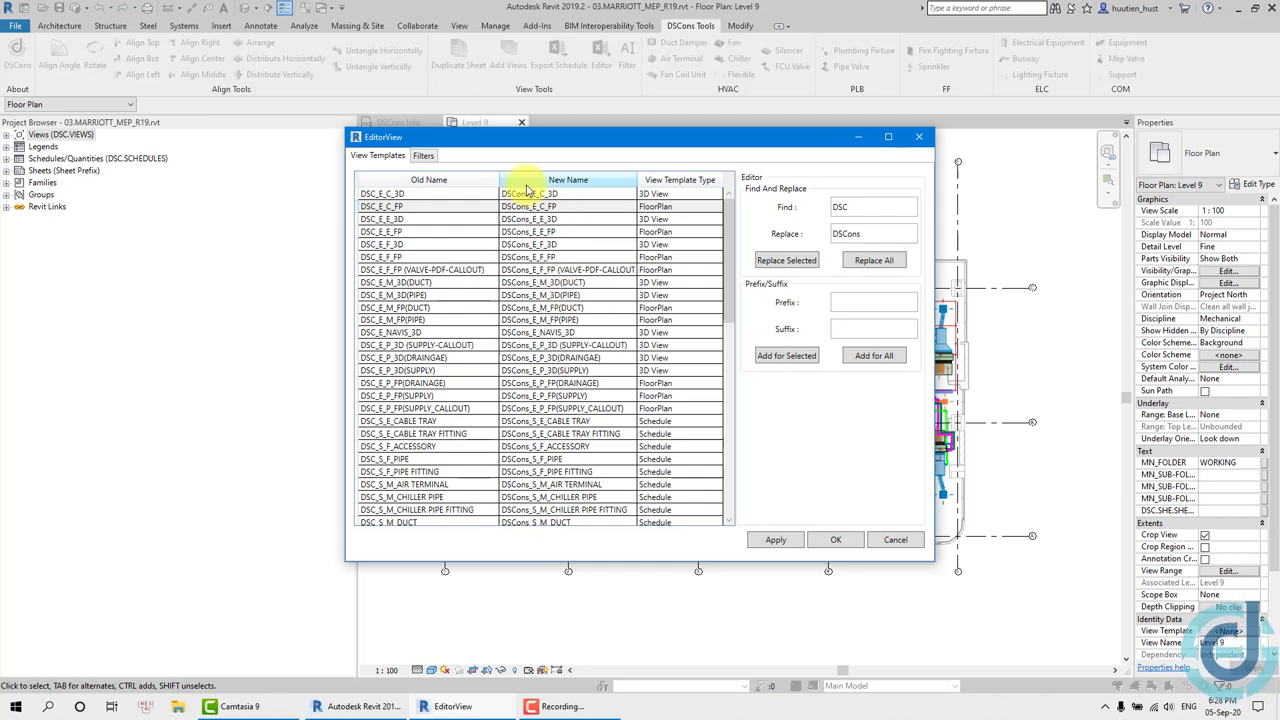
{"action": "left_click", "coordinate": [819, 534]}
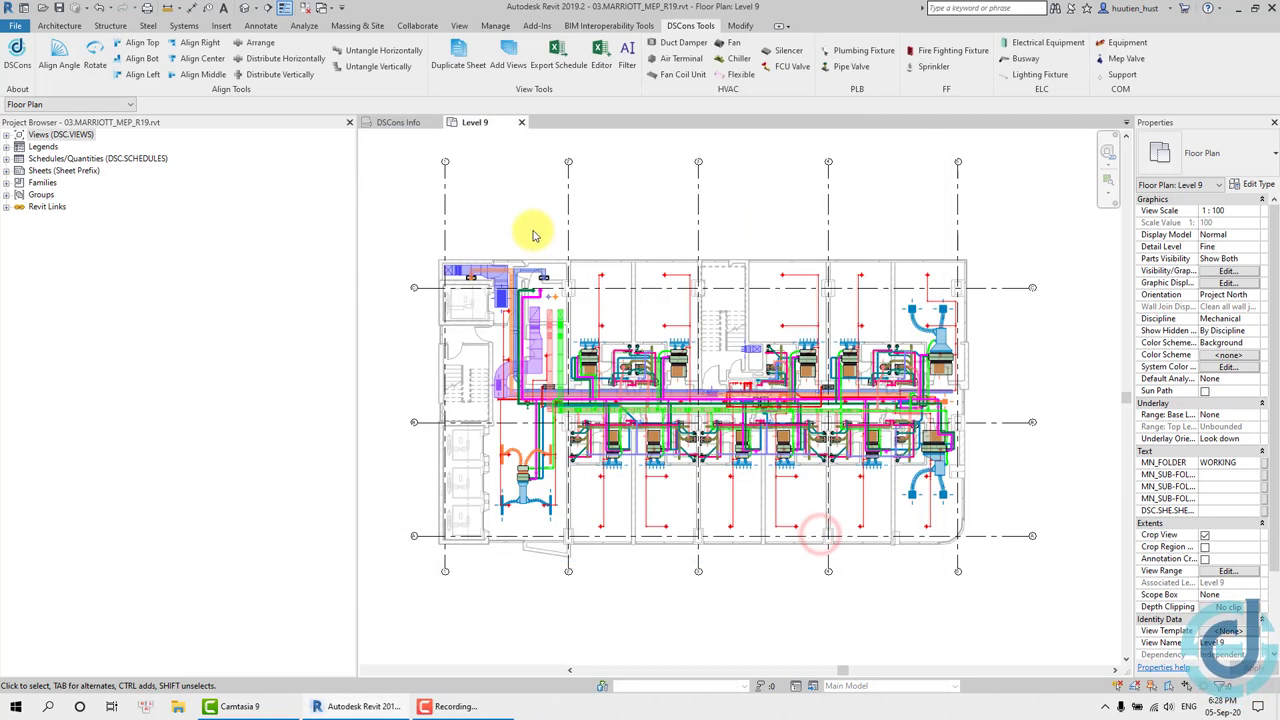
Step: Check in Manage View Templates that the templates now carry DSCons_ names
{"action": "left_click", "coordinate": [459, 25]}
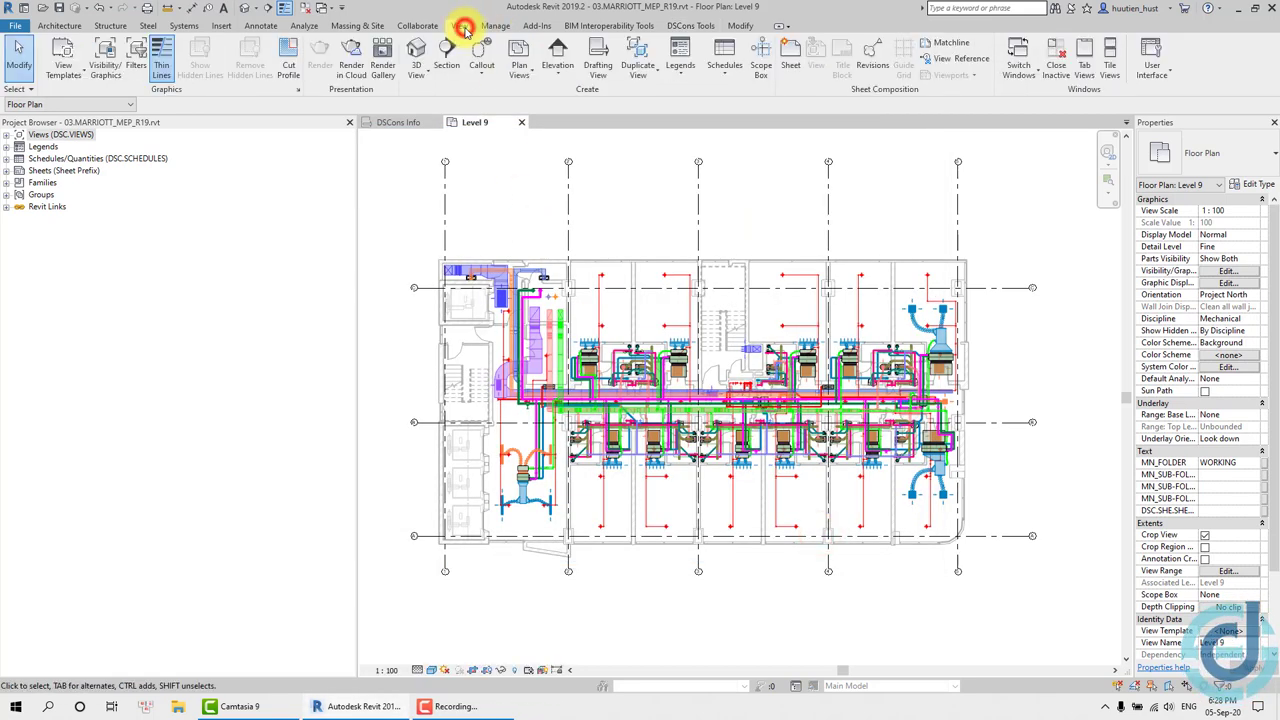
{"action": "left_click", "coordinate": [70, 84]}
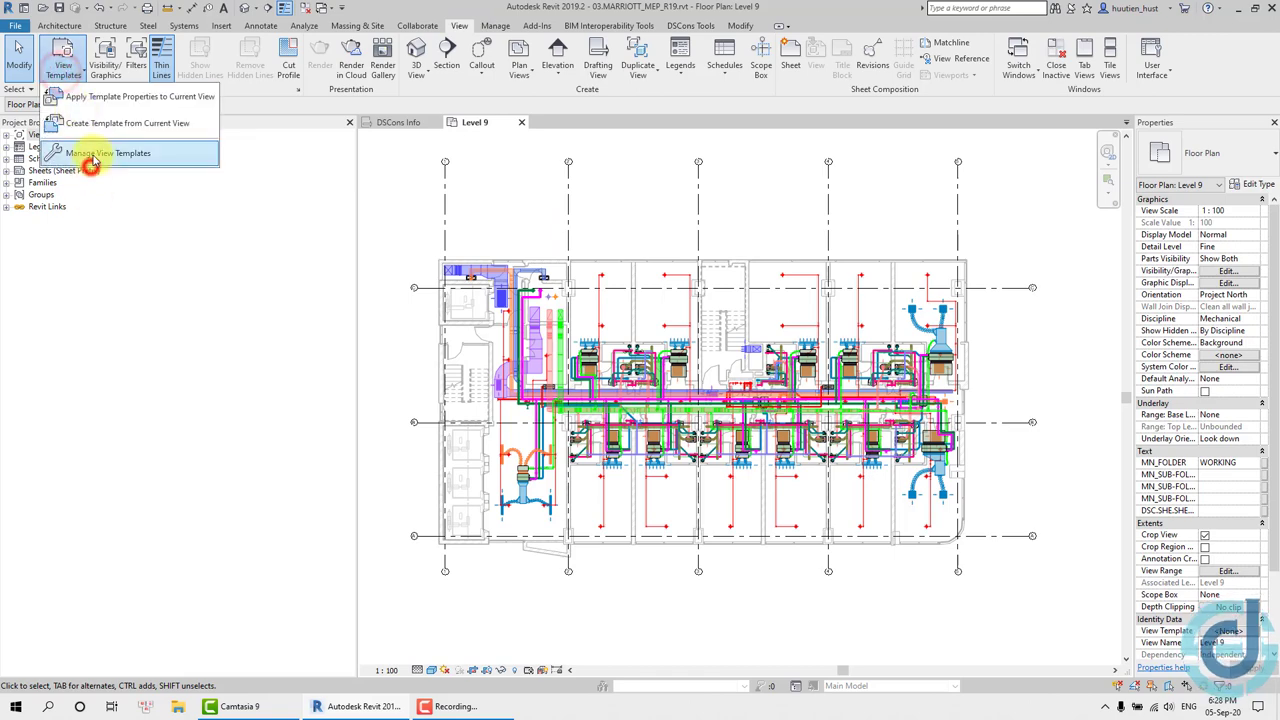
{"action": "left_click", "coordinate": [92, 160]}
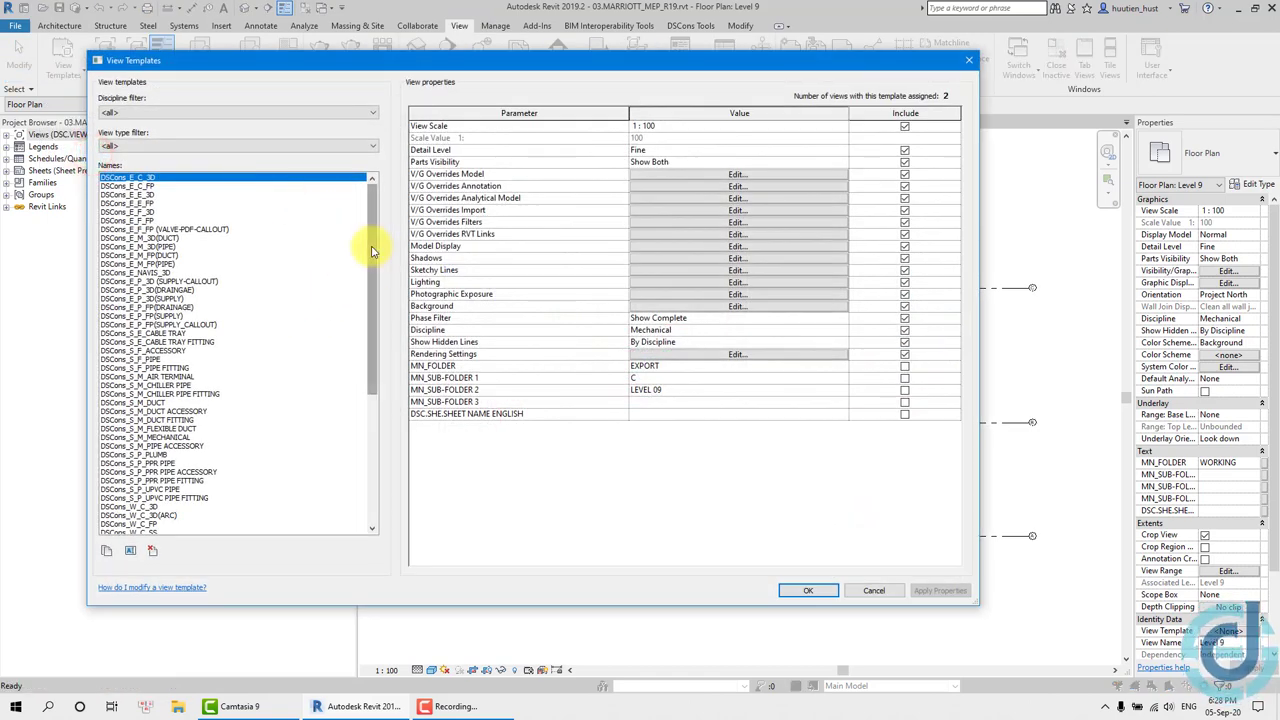
{"action": "mouse_move", "coordinate": [371, 247]}
{"action": "left_mouse_down"}
{"action": "mouse_move", "coordinate": [376, 357]}
{"action": "mouse_move", "coordinate": [360, 186]}
{"action": "left_mouse_up"}
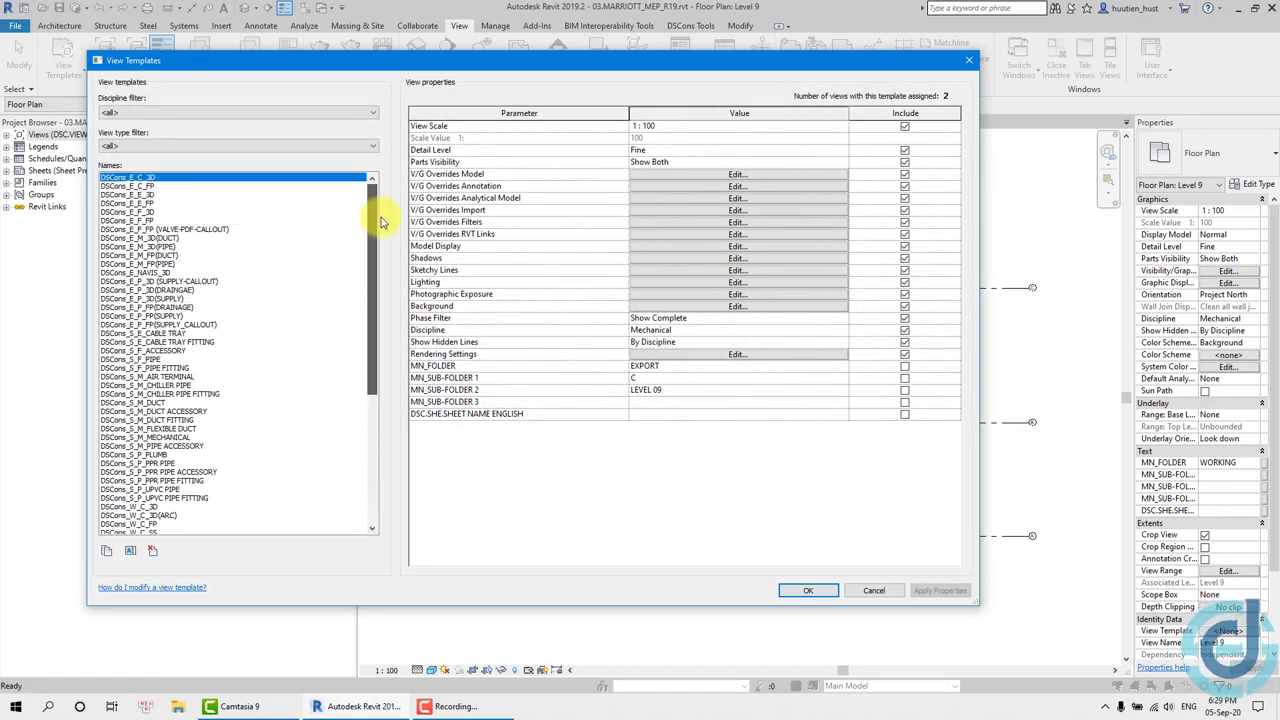
{"action": "left_click", "coordinate": [962, 63]}
{"action": "left_click", "coordinate": [488, 164]}
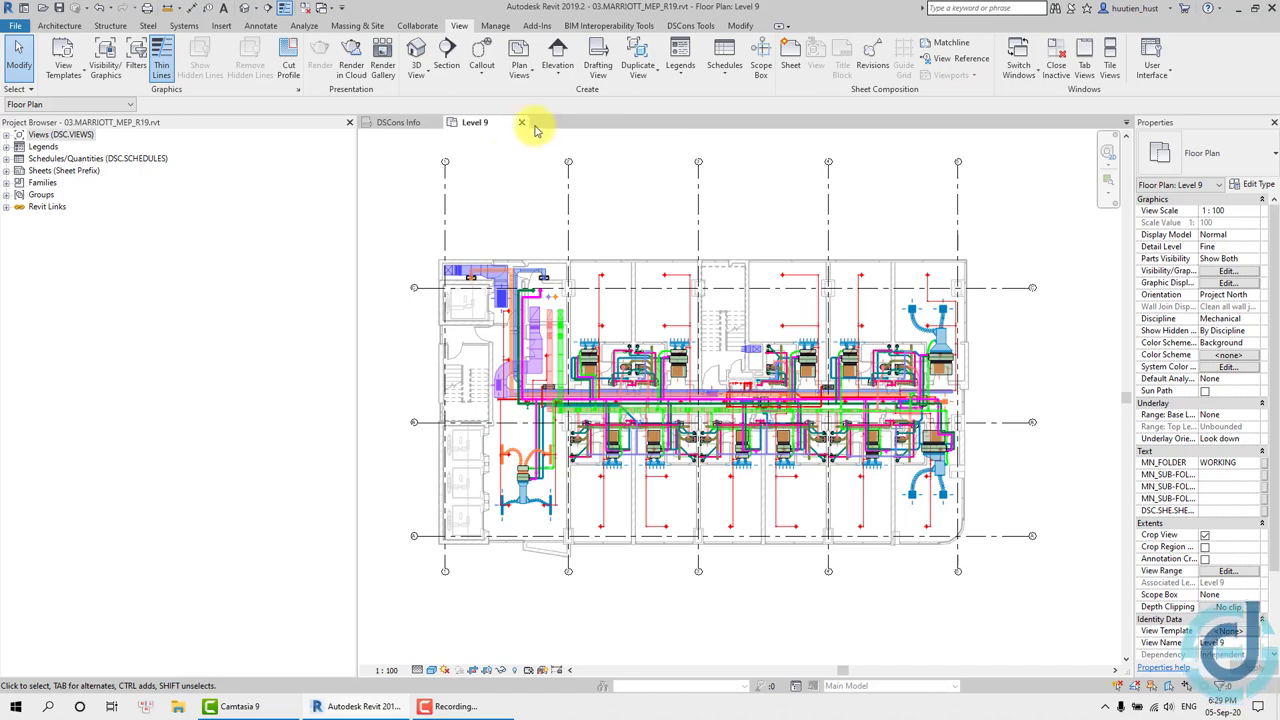
Step: Replace DSC with DSCons in the CABLE TRAY(ELV), CABLE TRAY(LV) and ELECTRICAL EQUIPMENT filter names
{"action": "left_click", "coordinate": [688, 27]}
{"action": "left_click", "coordinate": [600, 57]}
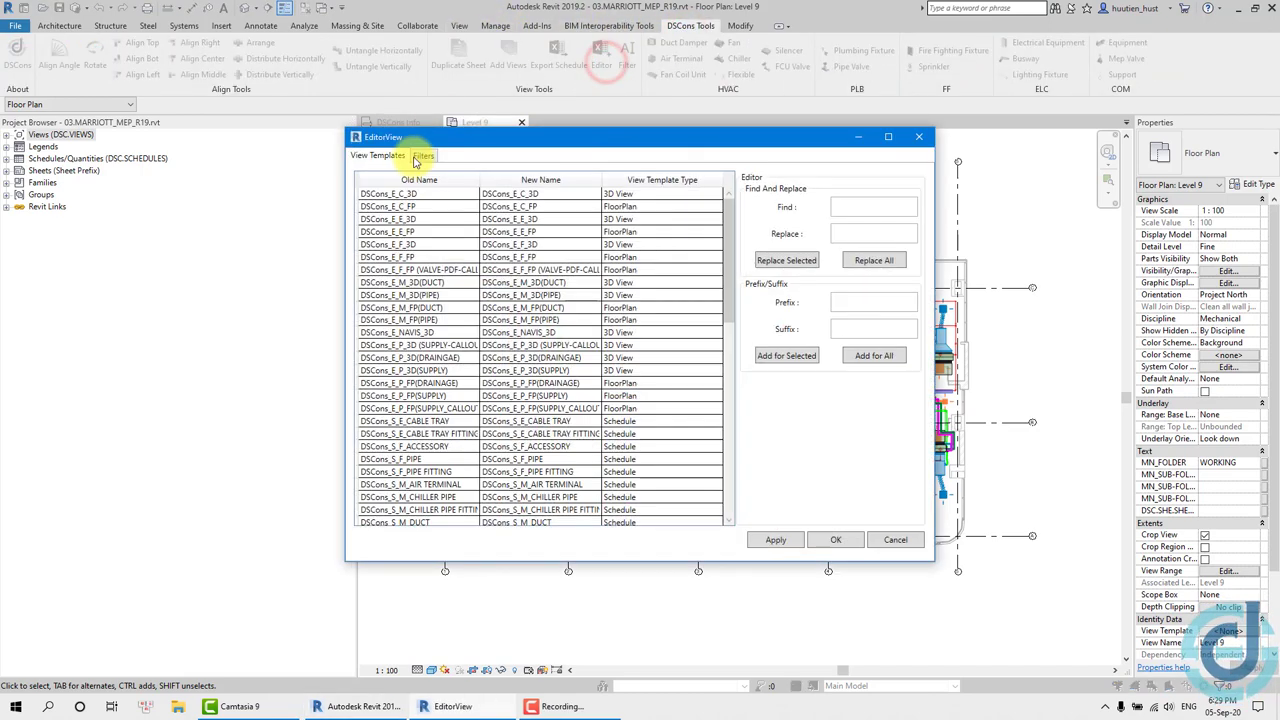
{"action": "left_click", "coordinate": [422, 156]}
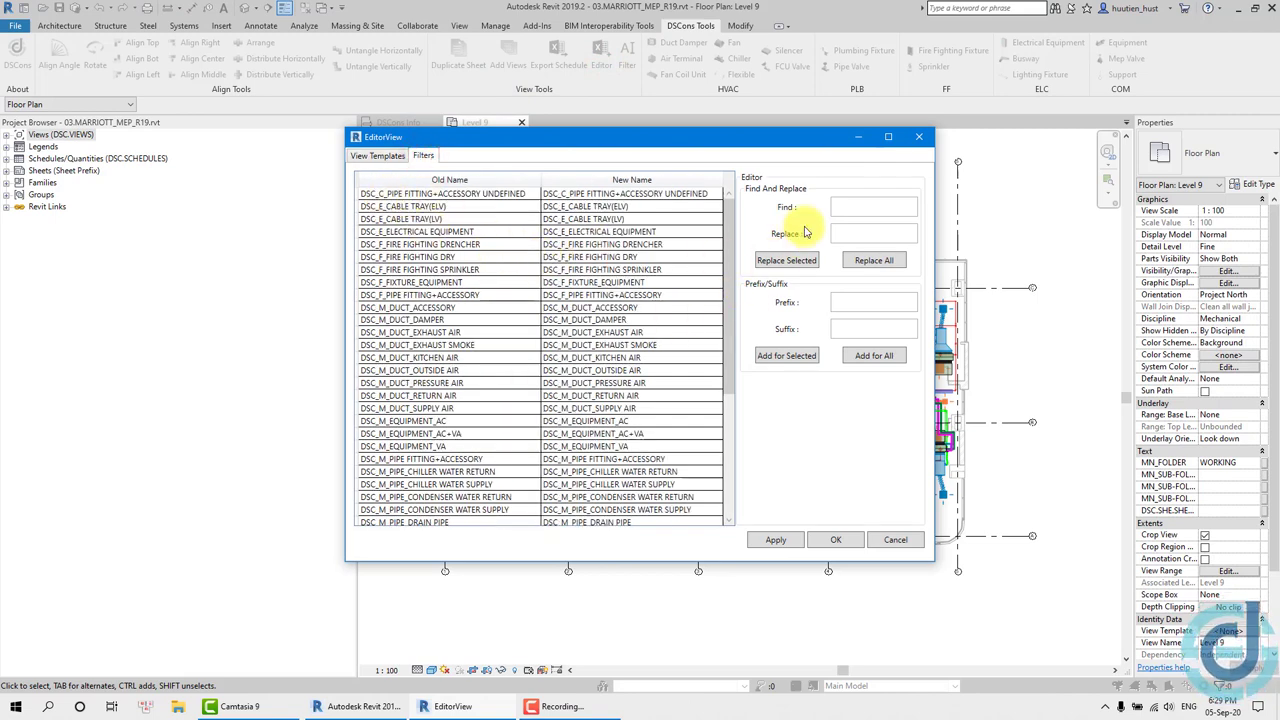
{"action": "left_click", "coordinate": [841, 208]}
{"action": "type", "text": "DS"}
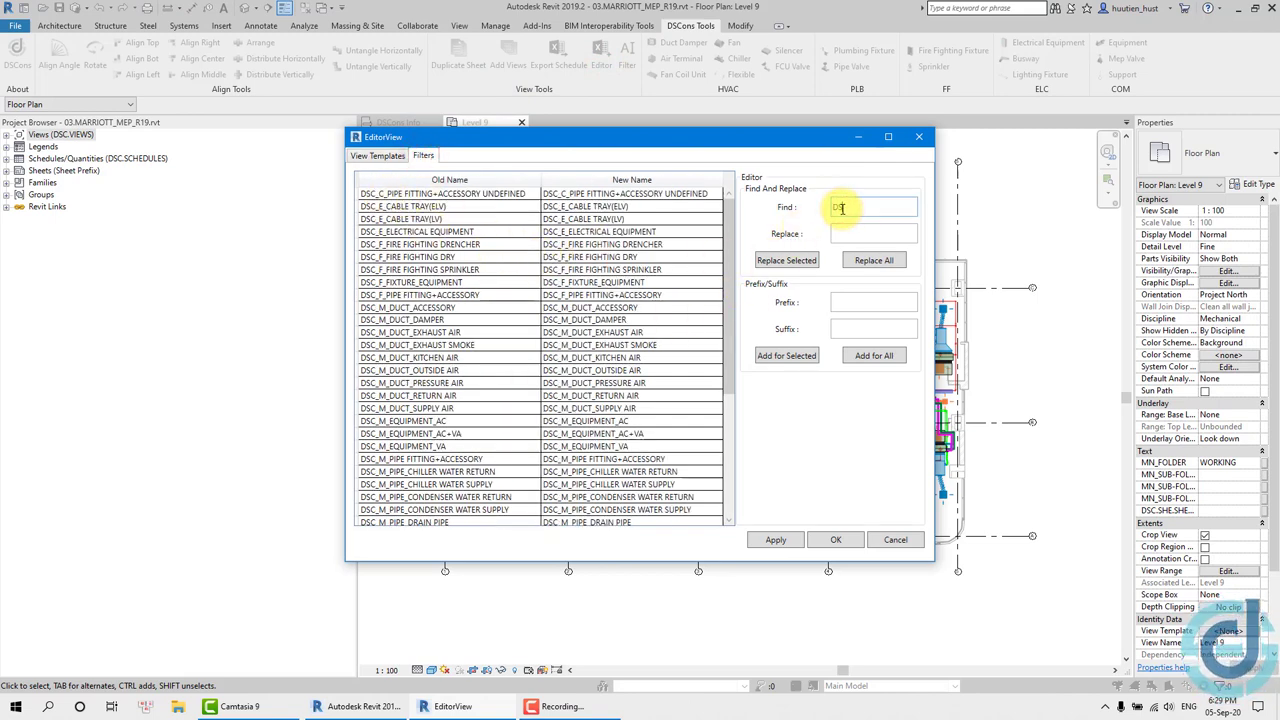
{"action": "type", "text": "C"}
{"action": "left_click", "coordinate": [867, 229]}
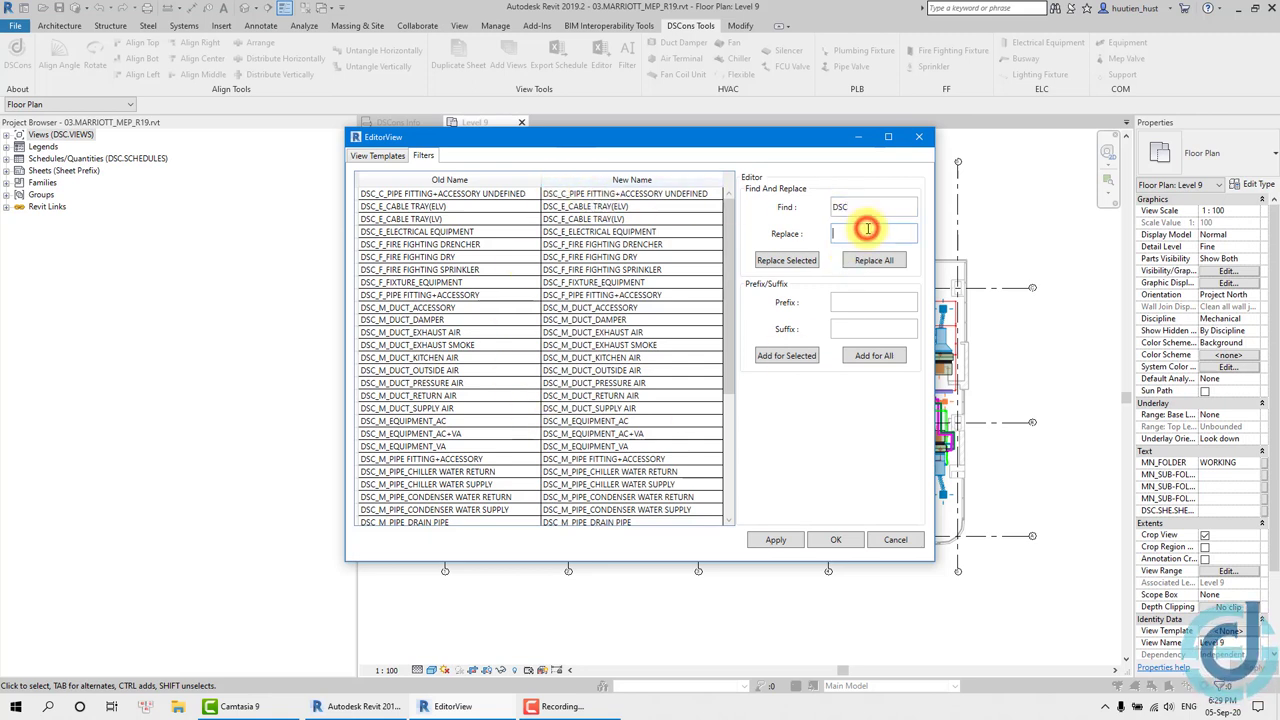
{"action": "type", "text": "DSCons"}
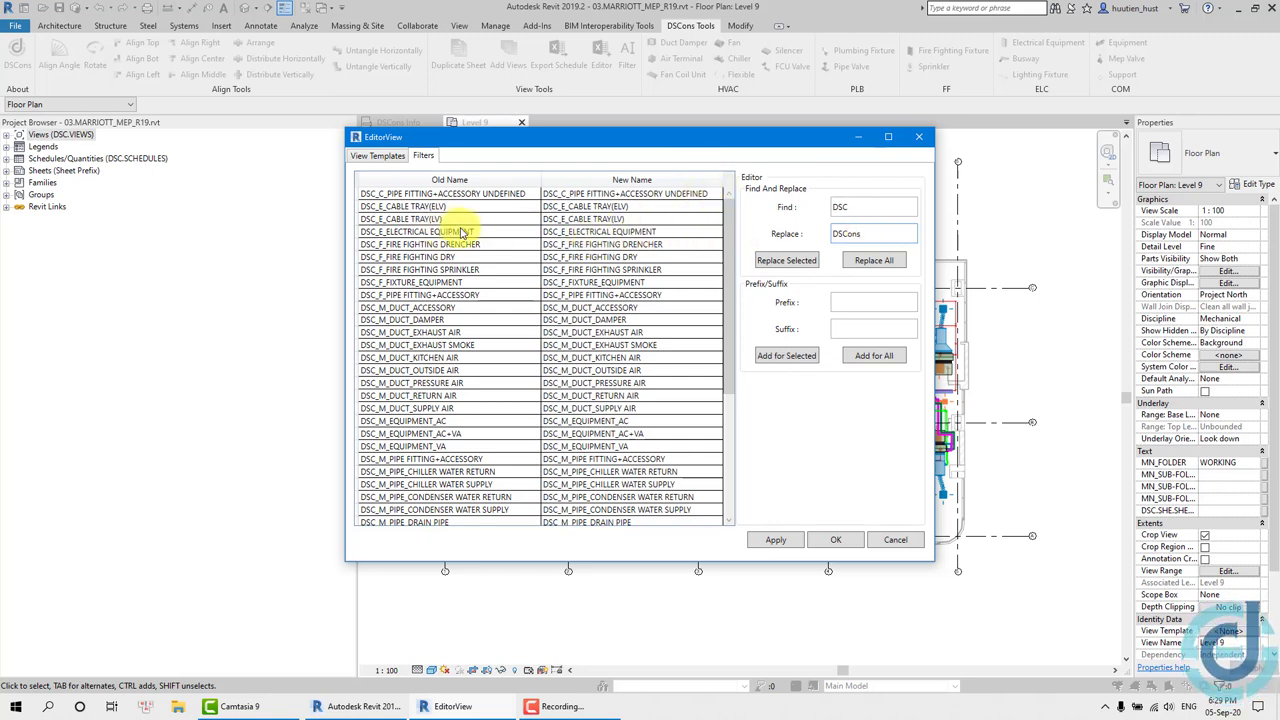
{"action": "left_click_drag", "start_coordinate": [450, 206], "coordinate": [388, 236]}
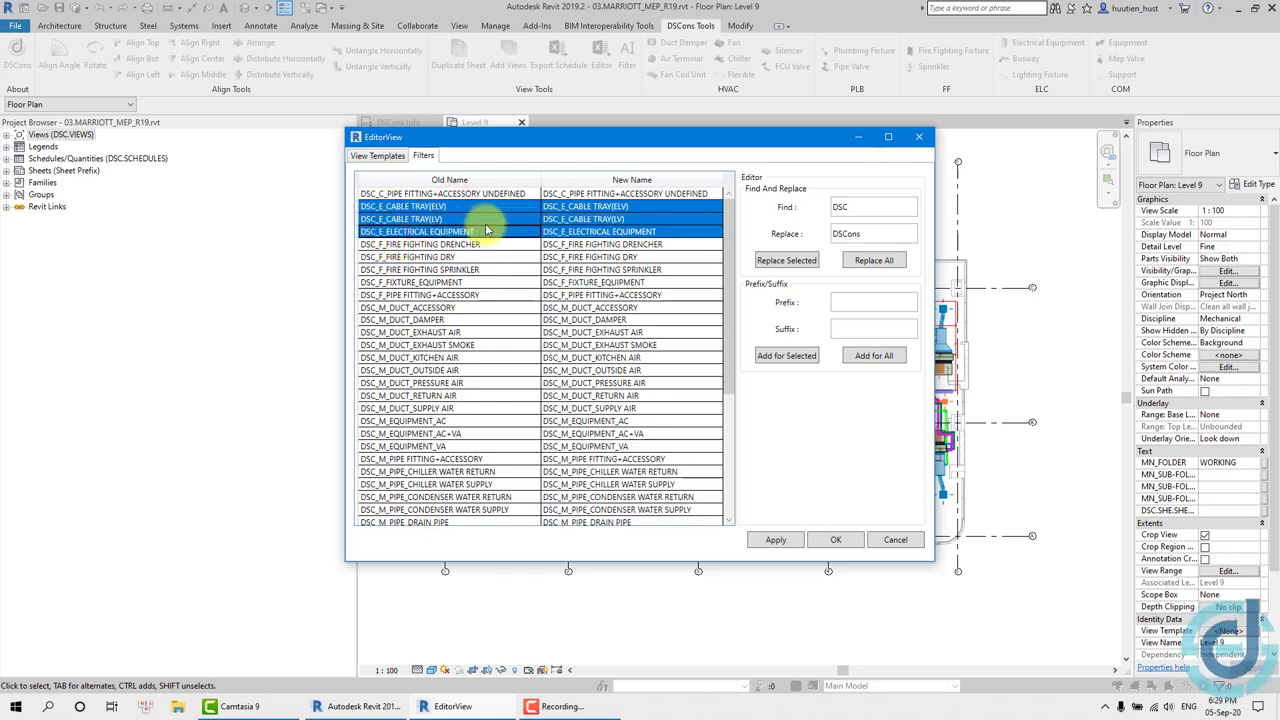
{"action": "left_click", "coordinate": [786, 260]}
{"action": "left_click", "coordinate": [778, 540]}
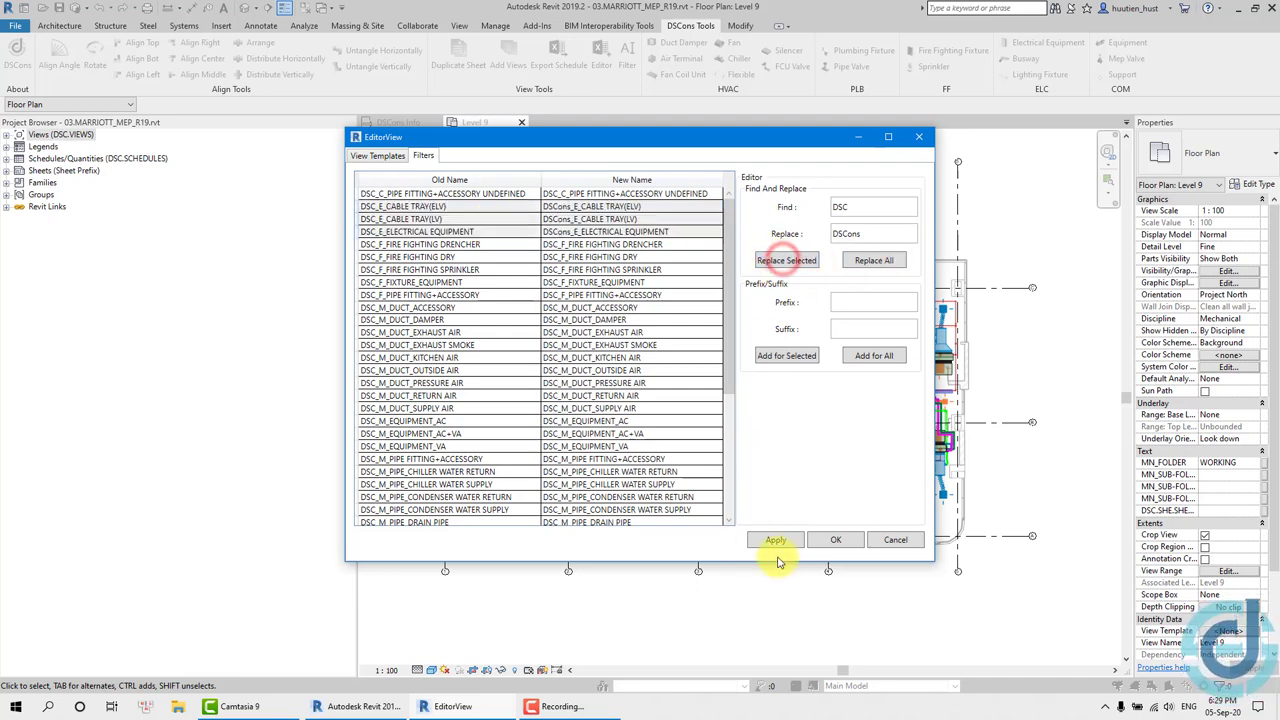
{"action": "left_click", "coordinate": [829, 539]}
Step: Verify the three DSCons_E_ filters in Level 9's visibility/graphic filter overrides
{"action": "left_click", "coordinate": [651, 214]}
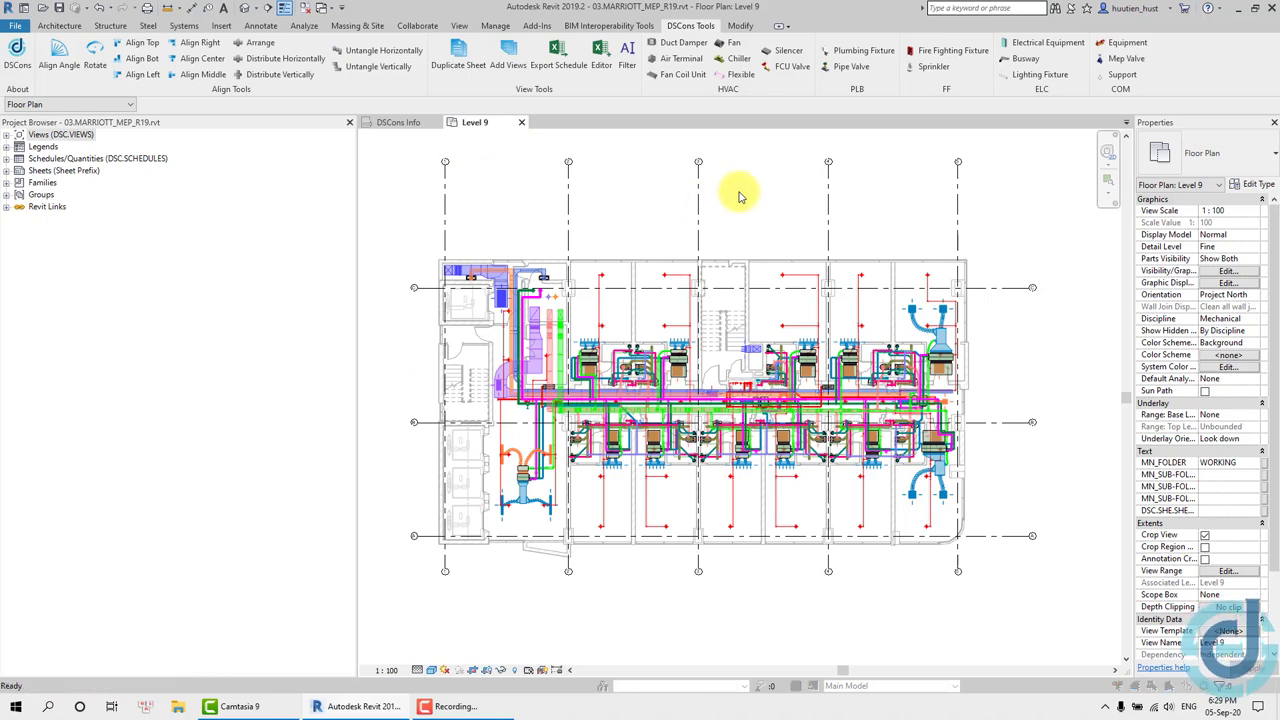
{"action": "key", "text": "v"}
{"action": "key", "text": "v"}
{"action": "left_click", "coordinate": [568, 33]}
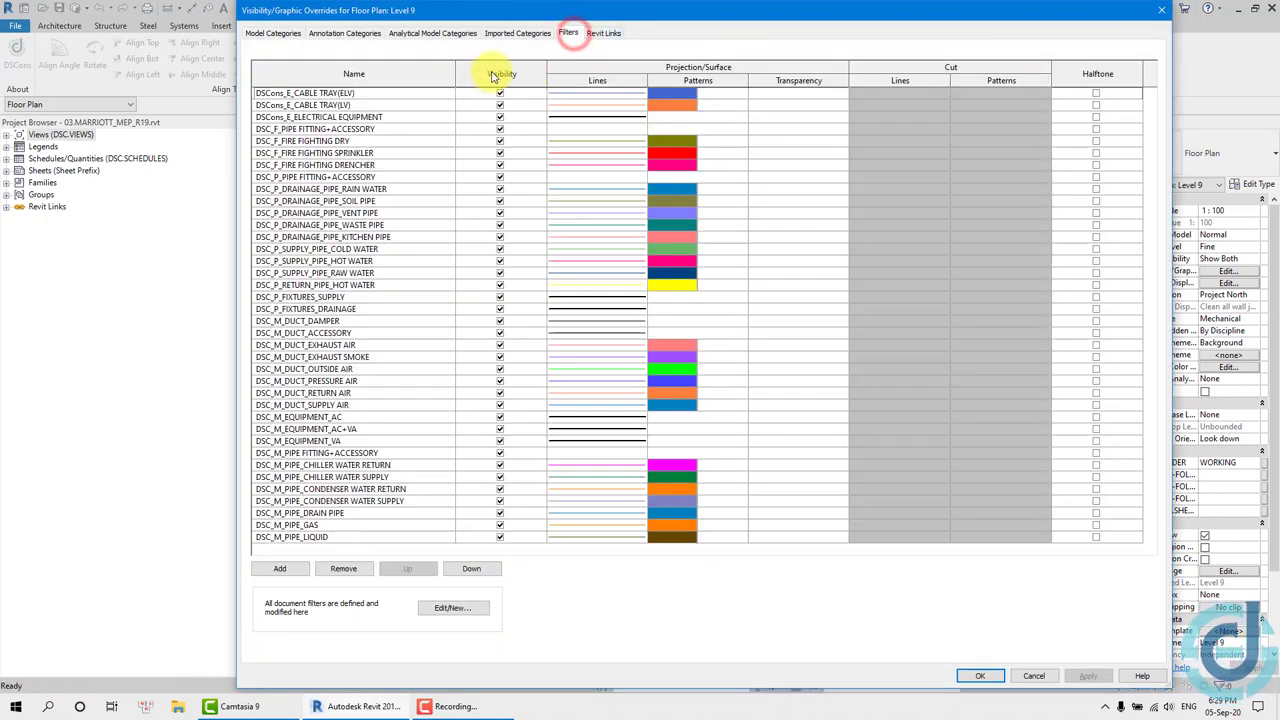
{"action": "left_click", "coordinate": [451, 70]}
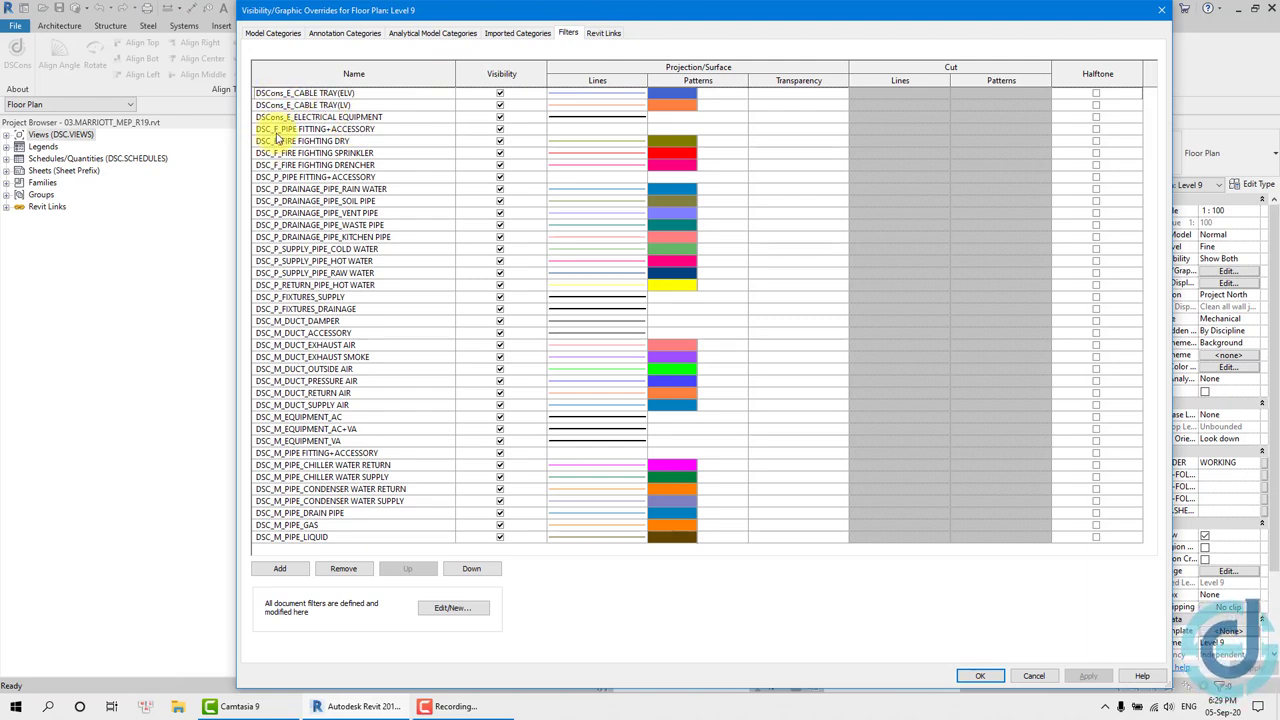
{"action": "left_click", "coordinate": [1161, 10]}
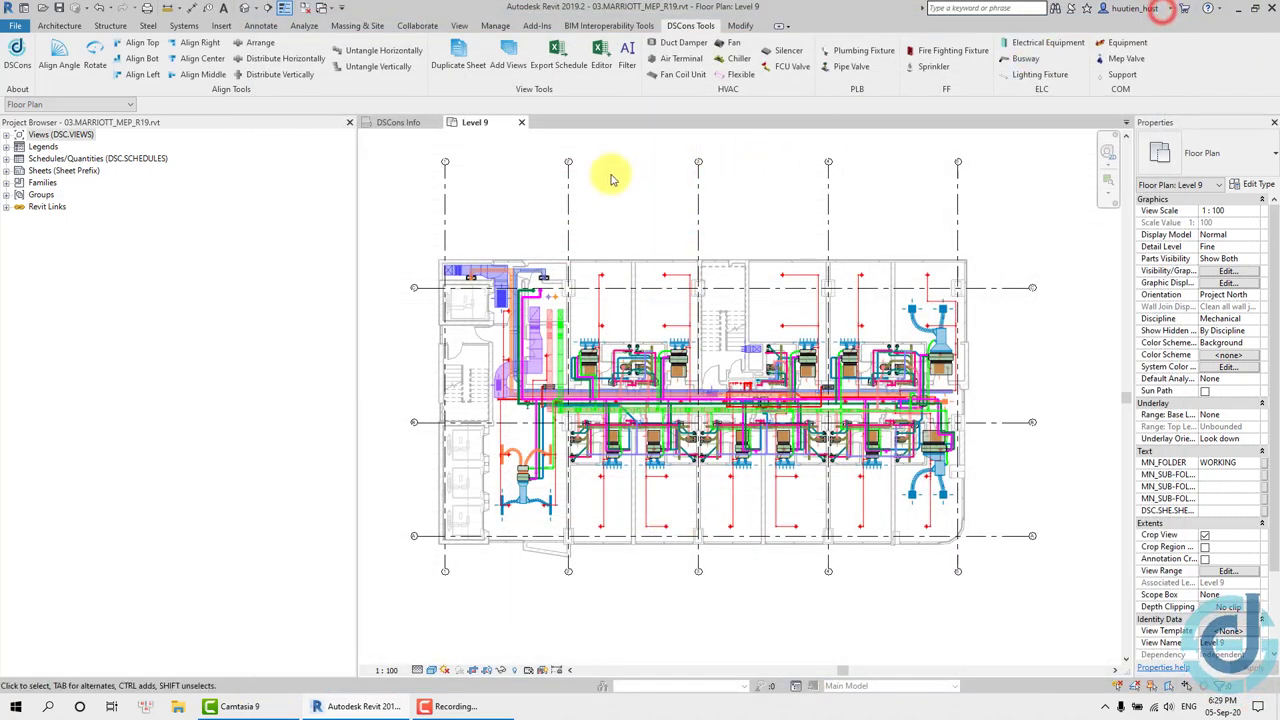
Step: Rename all view filters DSC→DSCons and add the VietNam_ prefix and _VN suffix
{"action": "left_click", "coordinate": [601, 55]}
{"action": "left_click", "coordinate": [430, 158]}
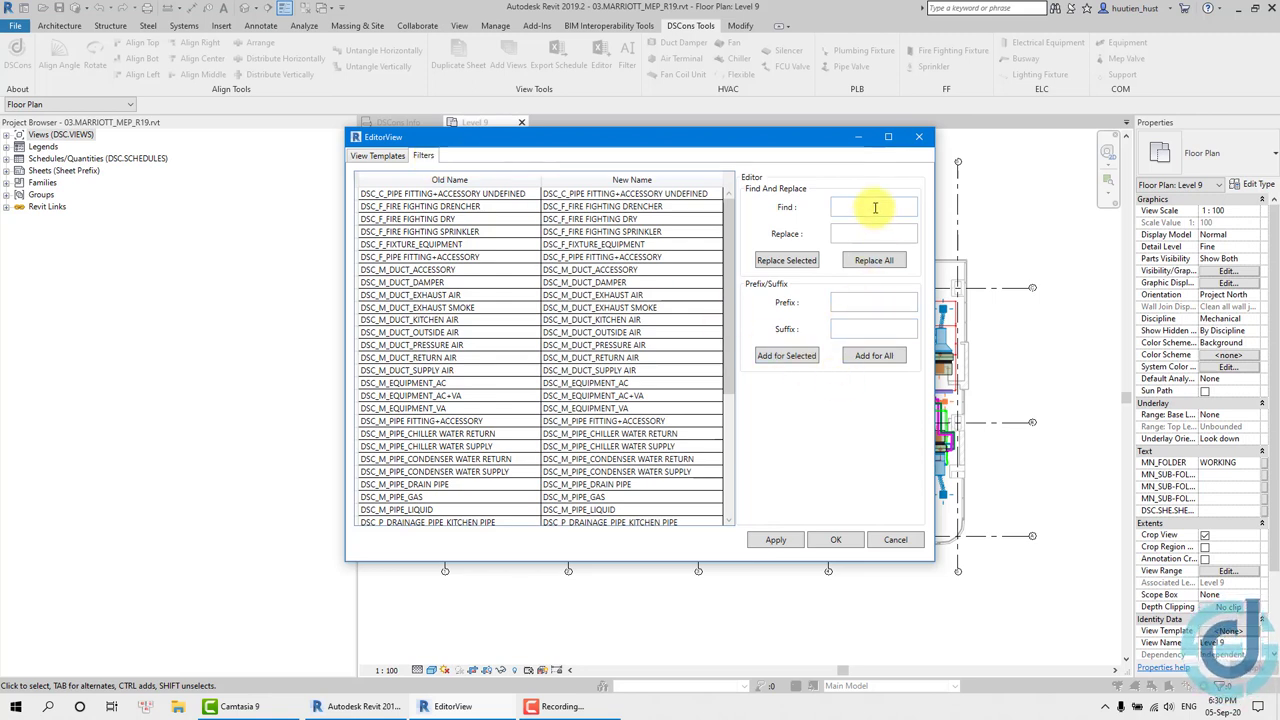
{"action": "type", "text": "DSC"}
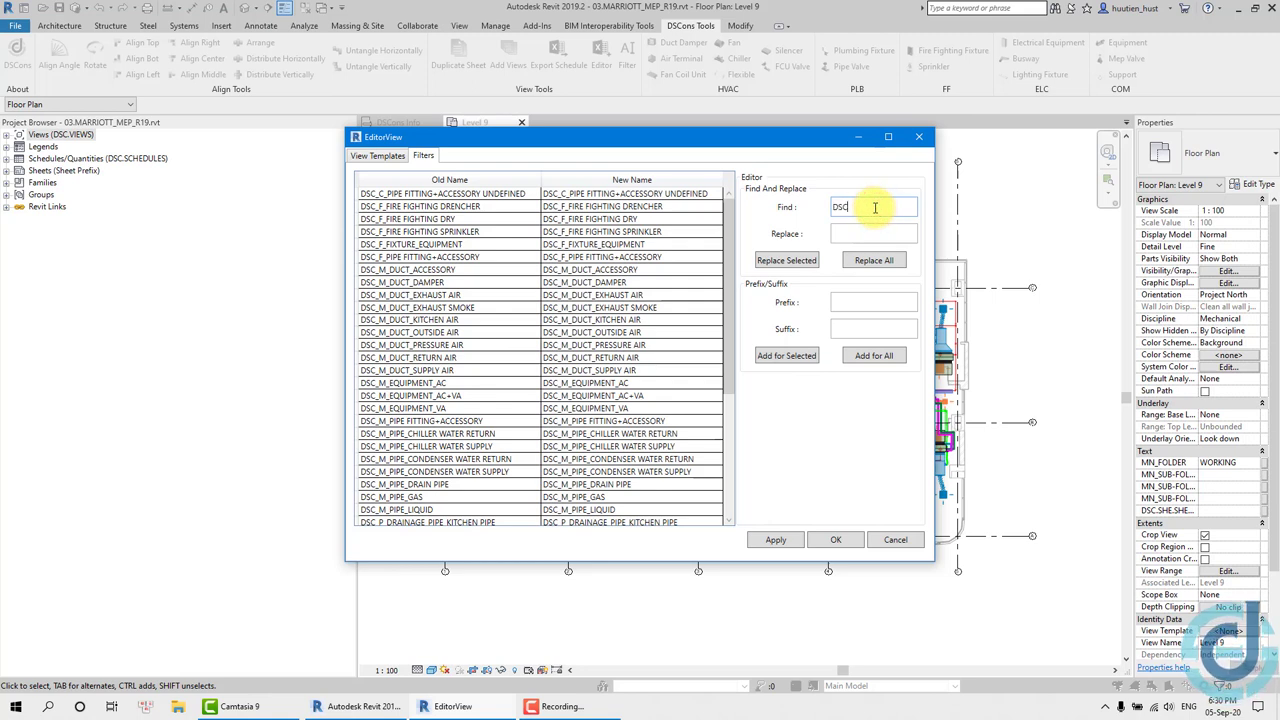
{"action": "type", "text": "DS"}
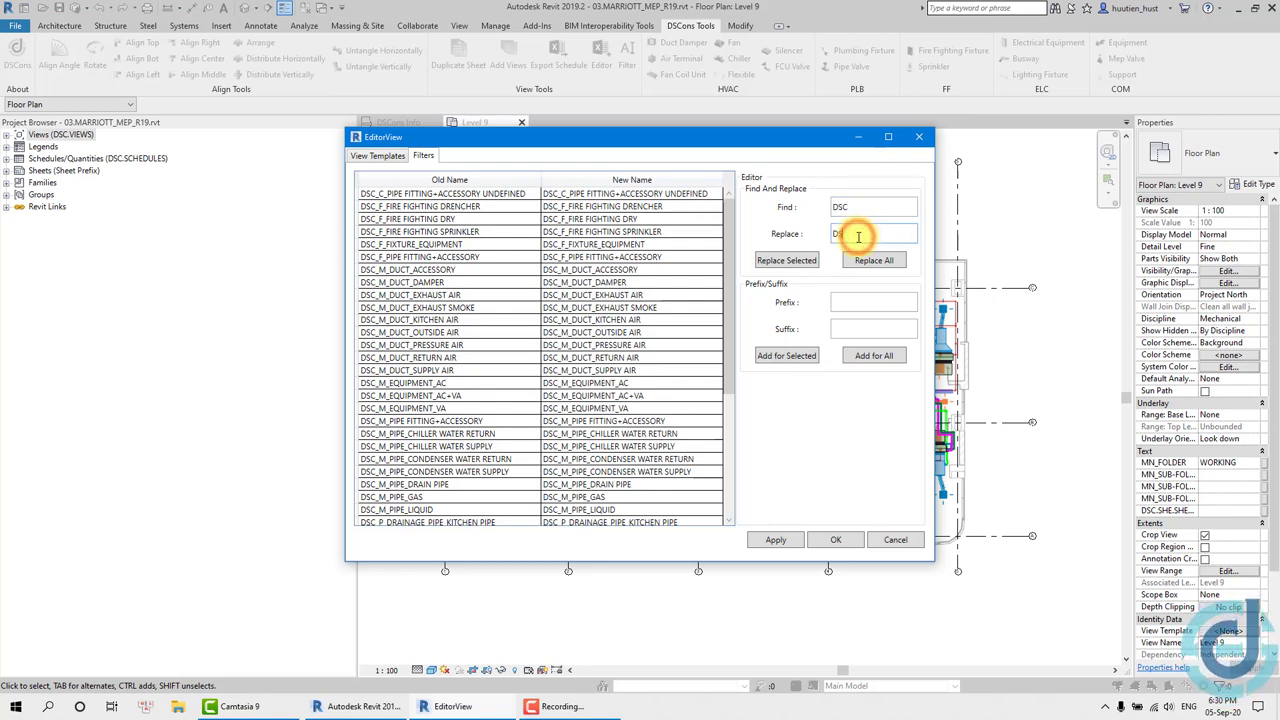
{"action": "type", "text": "Cs"}
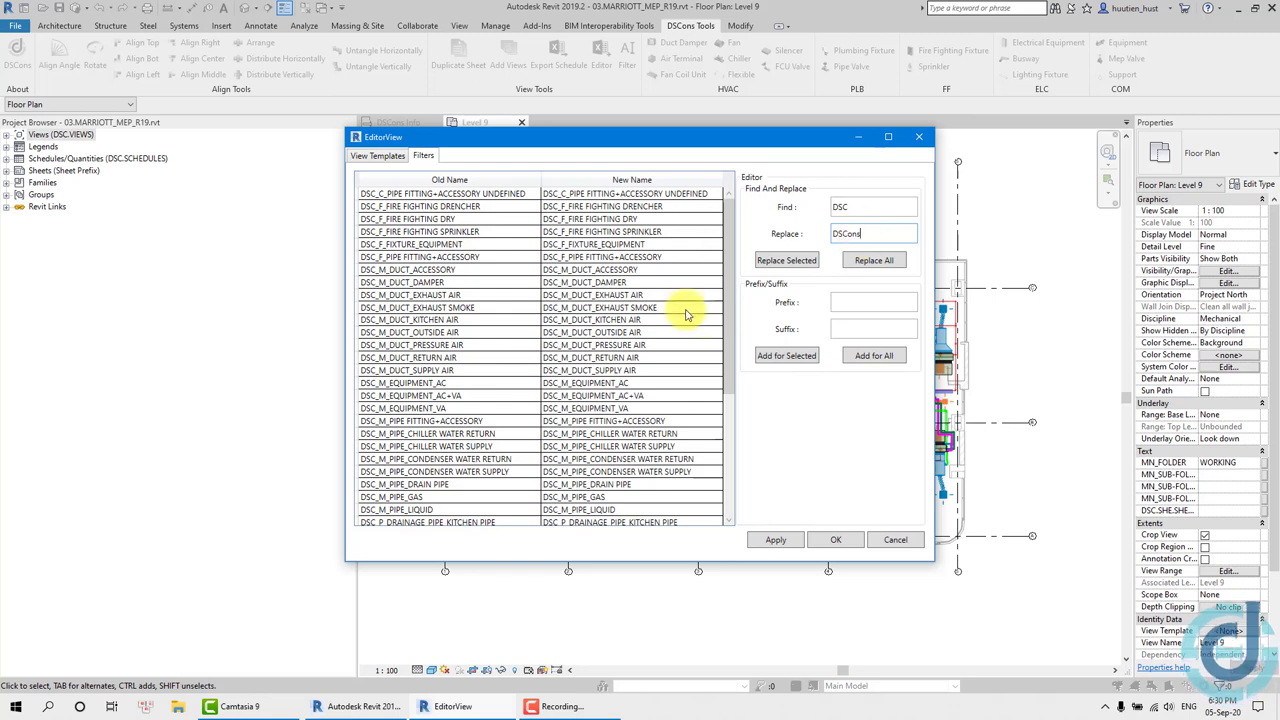
{"action": "left_click", "coordinate": [872, 262]}
{"action": "type", "text": "VietNa"}
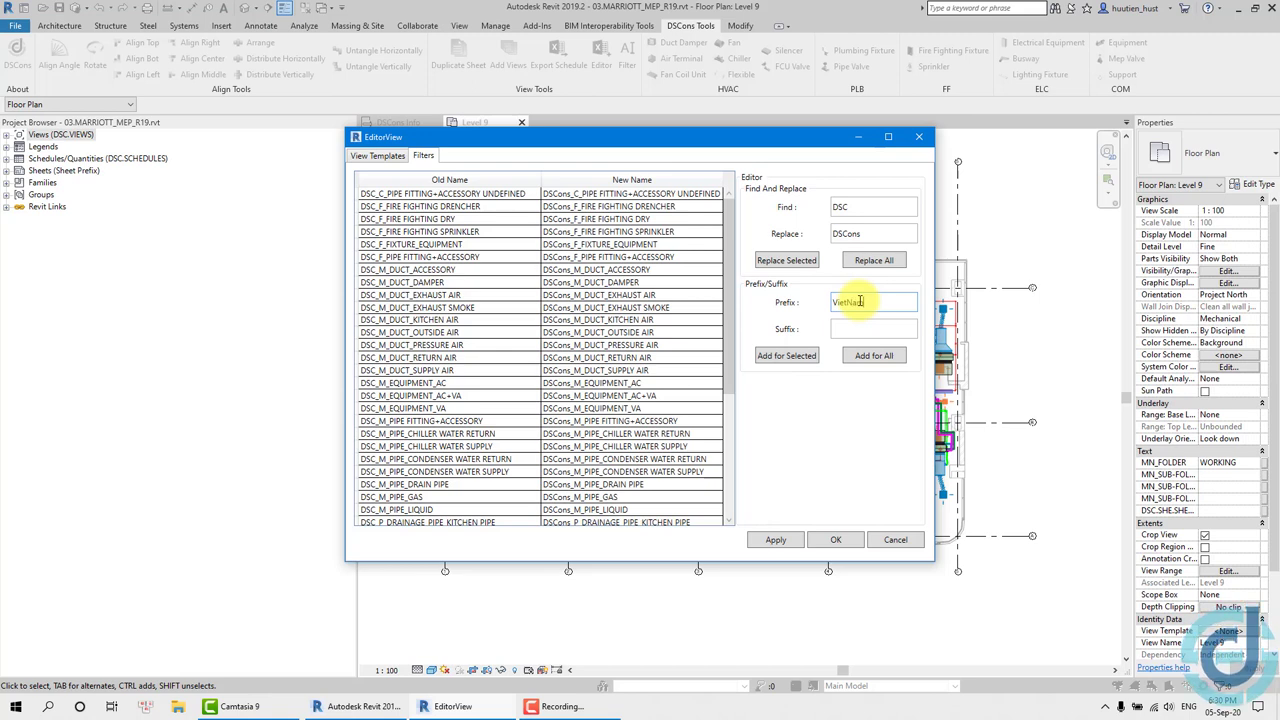
{"action": "type", "text": "m"}
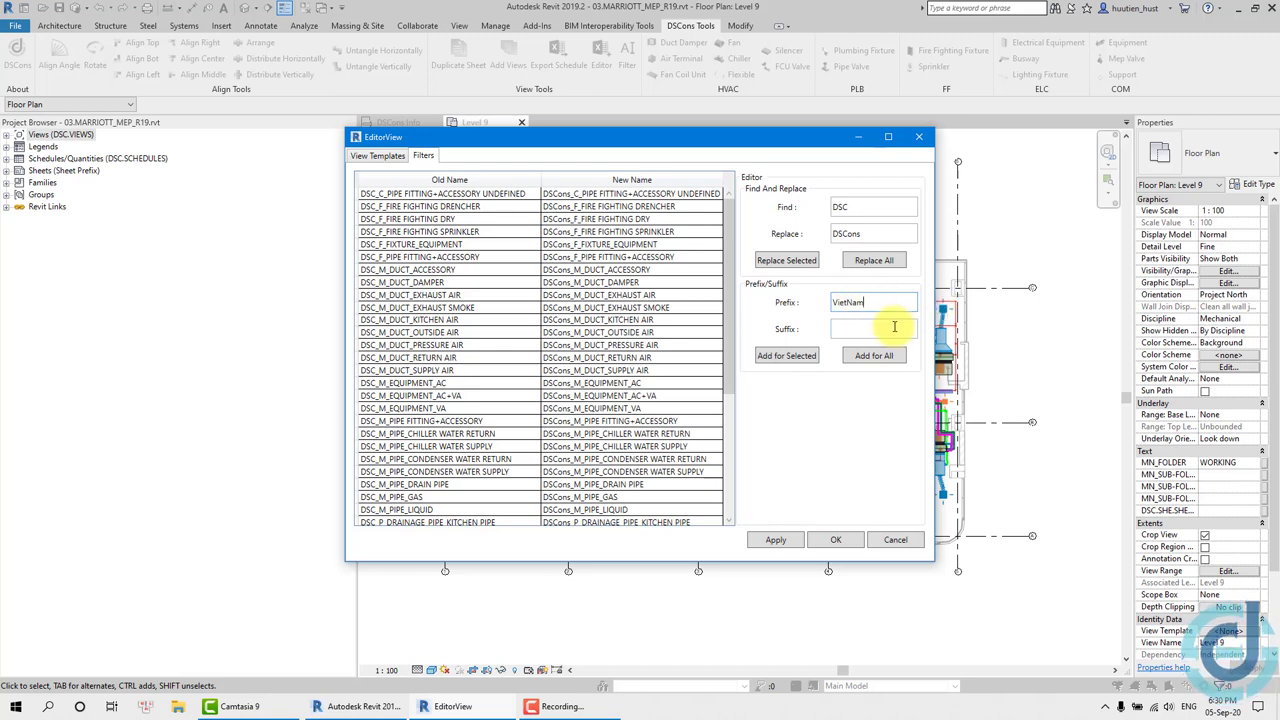
{"action": "type", "text": "VN"}
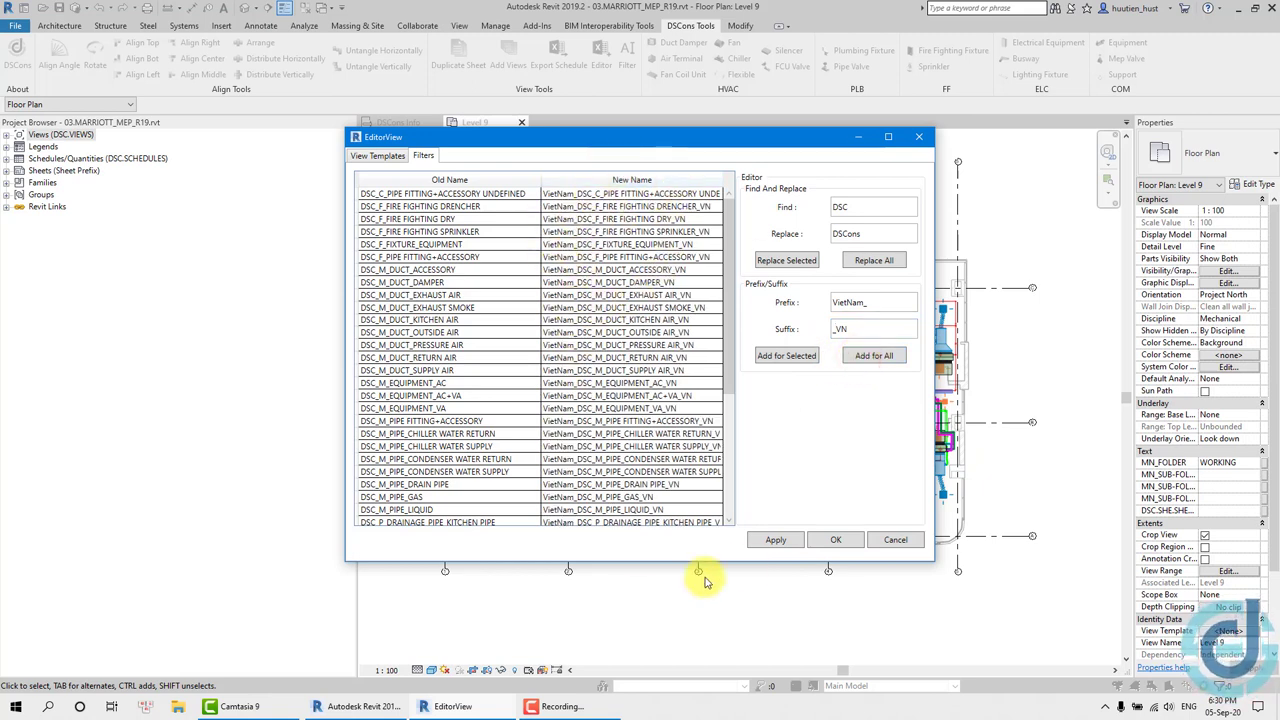
{"action": "left_click", "coordinate": [830, 541]}
Step: Confirm names like VietNam_DSCons_E_CABLE TRAY(ELV)_VN in the view's VG filter overrides
{"action": "left_click", "coordinate": [630, 227]}
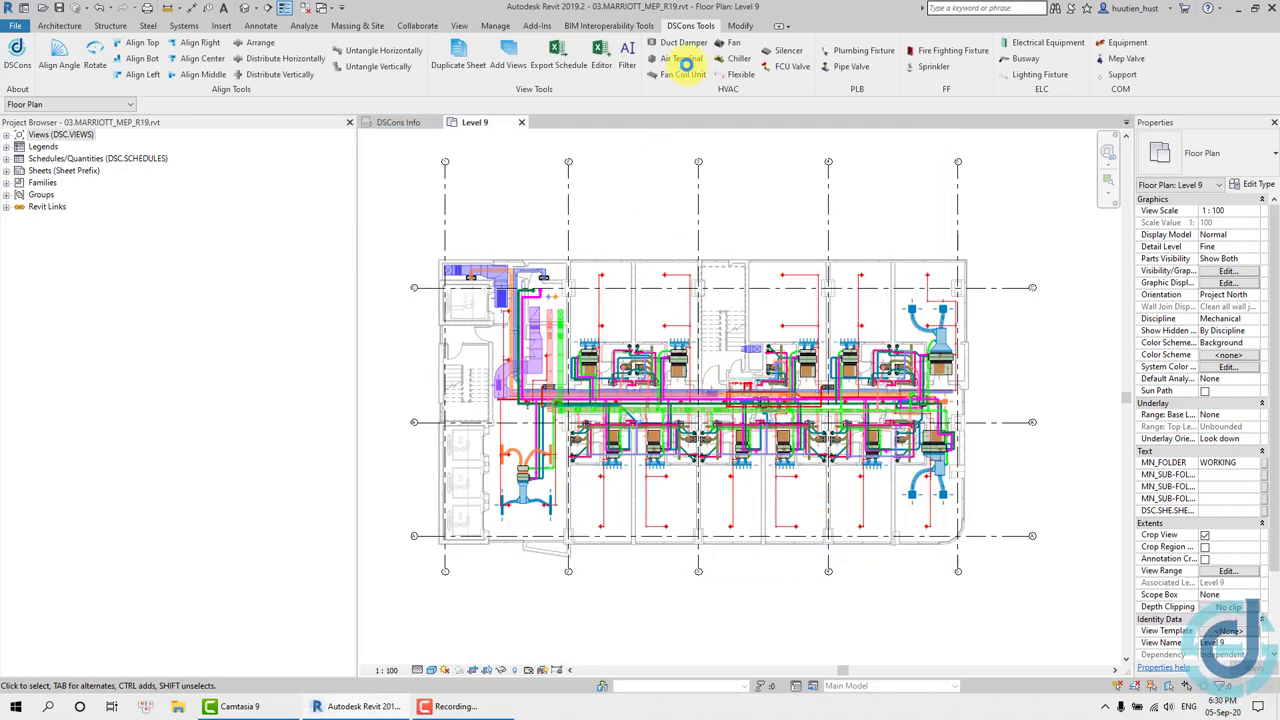
{"action": "key", "text": "v"}
{"action": "key", "text": "g"}
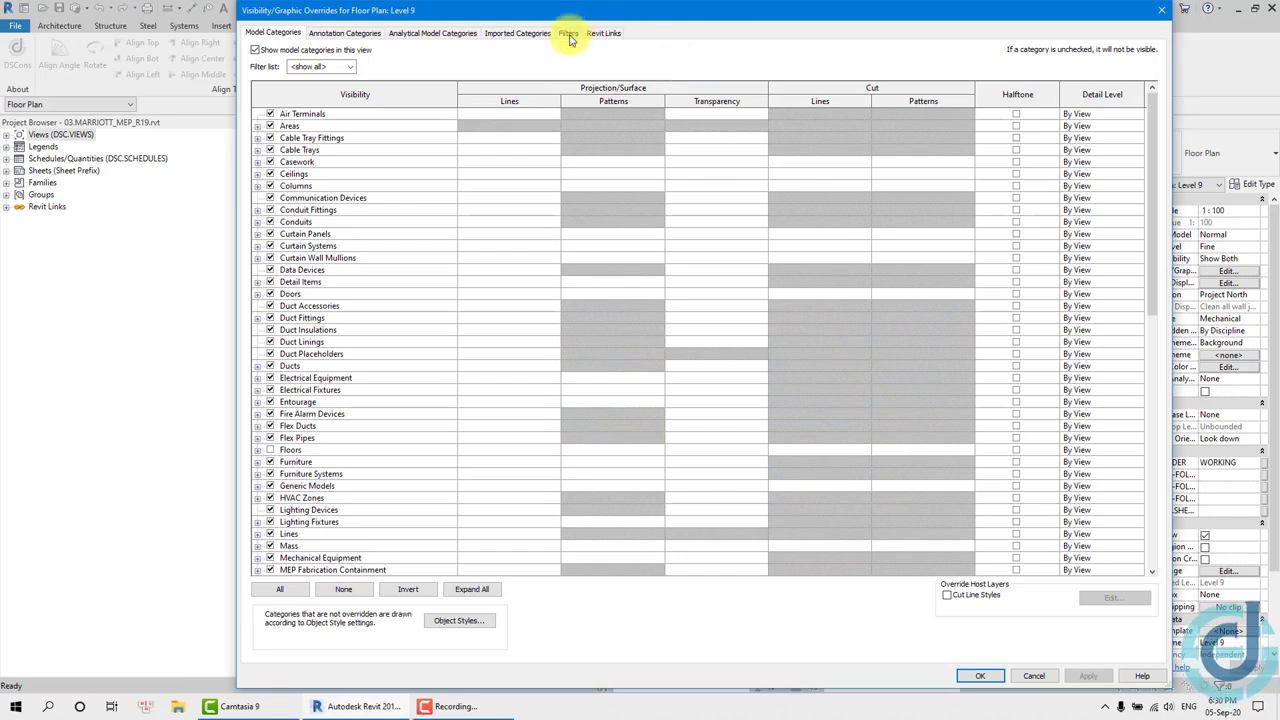
{"action": "left_click", "coordinate": [570, 34]}
{"action": "left_click_drag", "start_coordinate": [455, 75], "coordinate": [517, 75]}
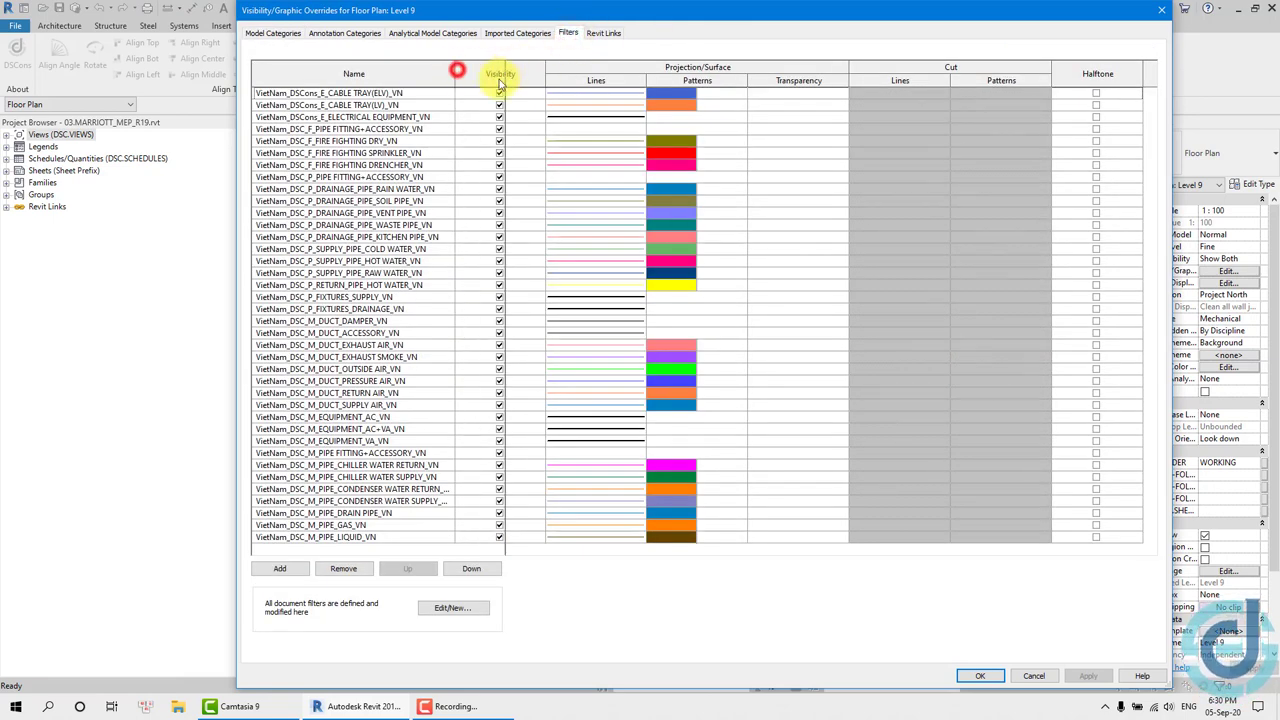
{"action": "left_click", "coordinate": [382, 444]}
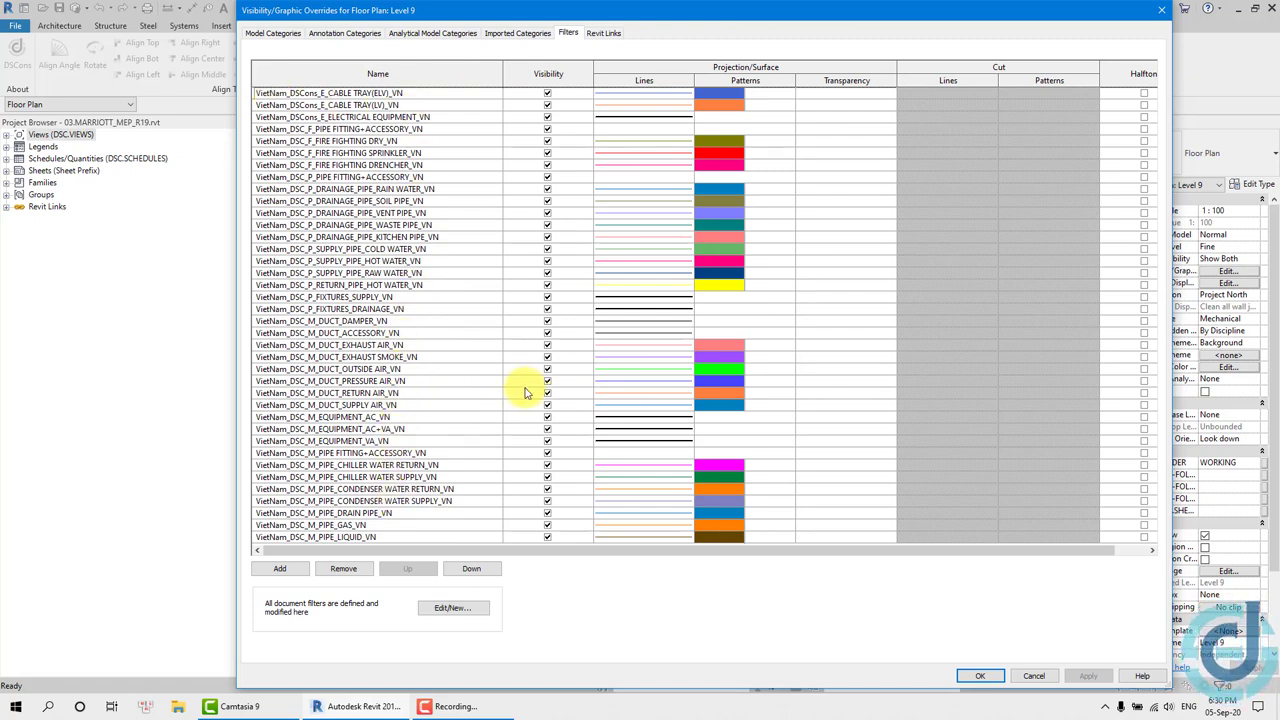
{"action": "left_click", "coordinate": [390, 477]}
{"action": "key", "text": "Return"}
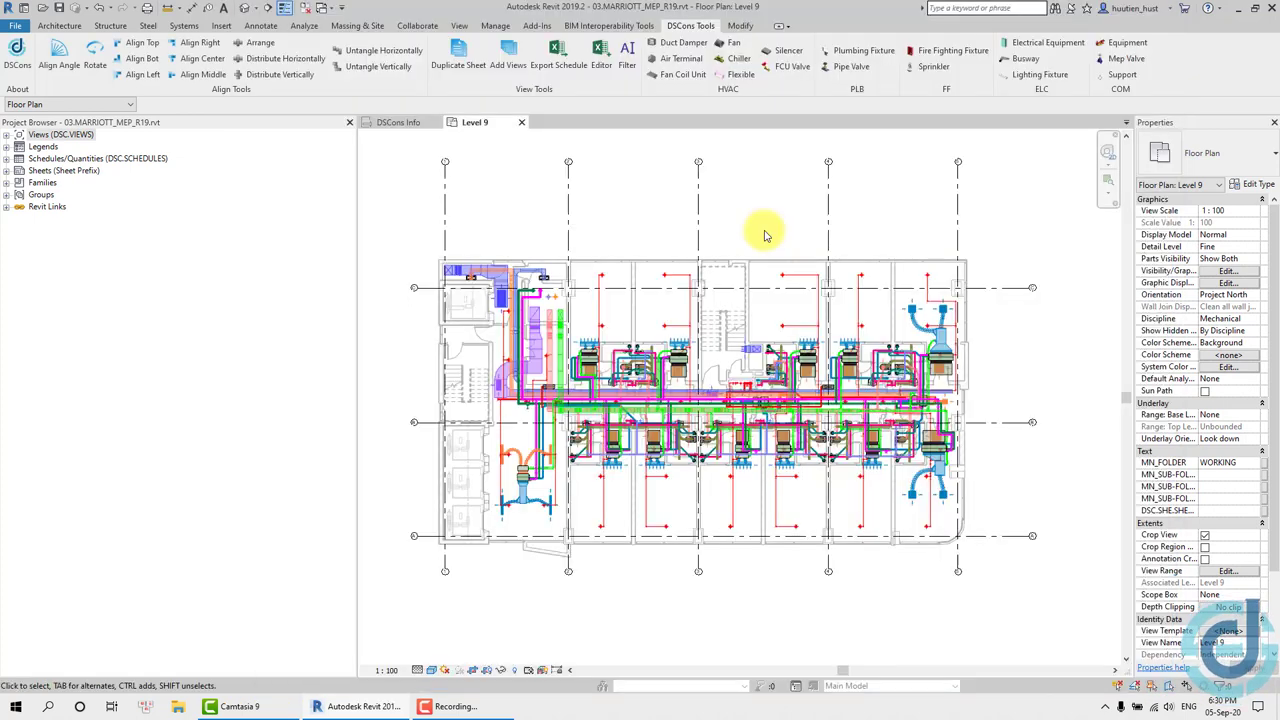